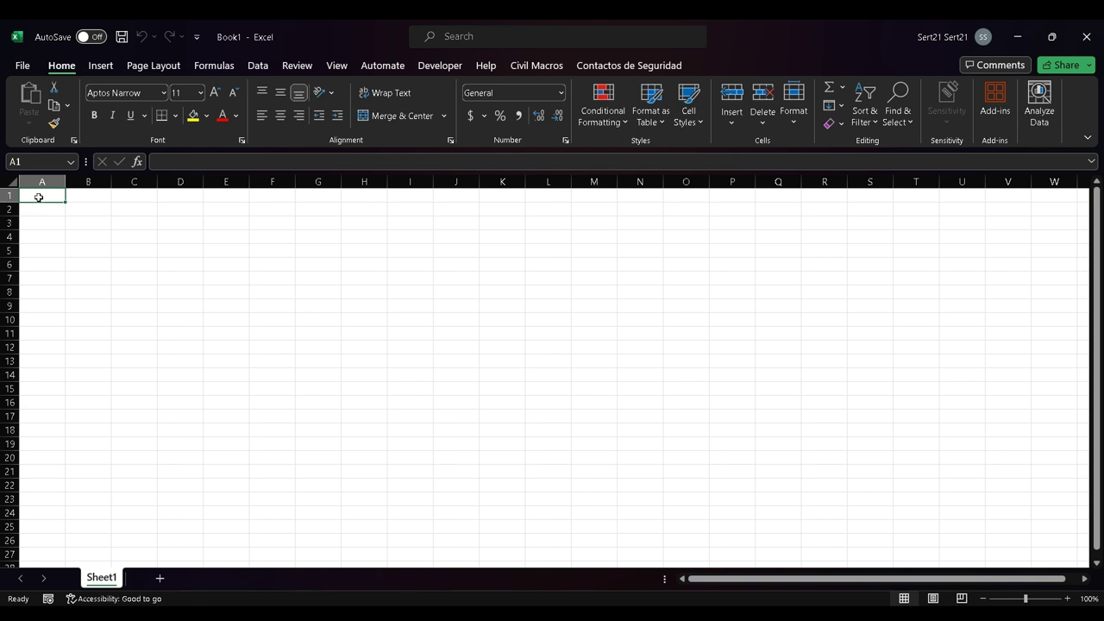
# Step: Enter the headers Name, Category and Values in A1:C1
pyautogui.write('Nam')
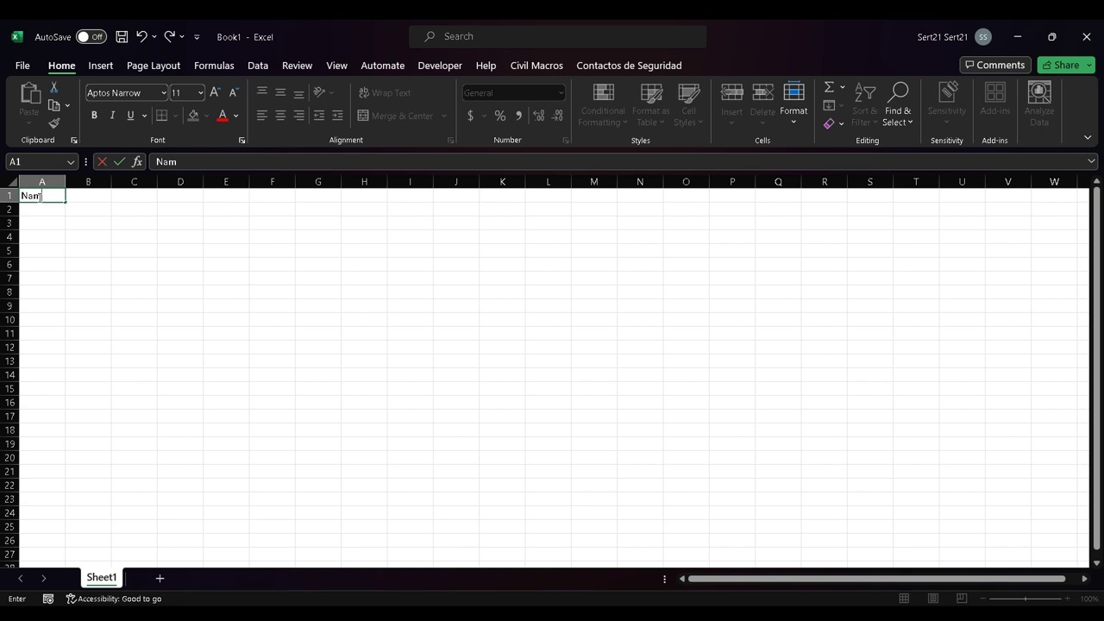
pyautogui.write('e')
pyautogui.press('Return')
pyautogui.press('Right')
pyautogui.press('Right')
pyautogui.press('Up')
pyautogui.press('Left')
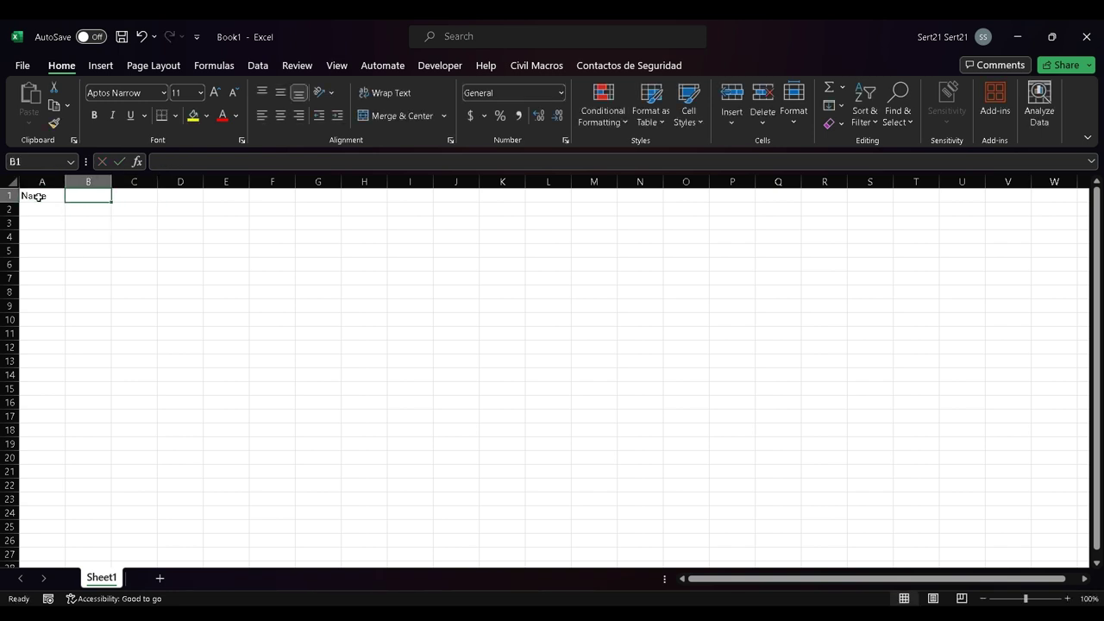
pyautogui.write('Catego')
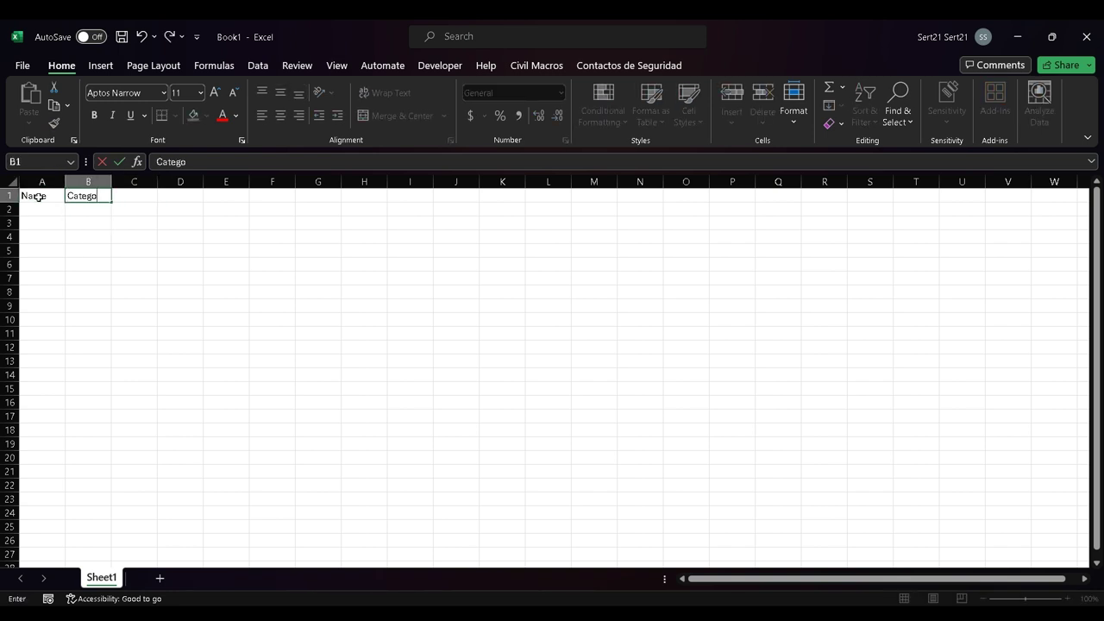
pyautogui.write('ry')
pyautogui.press('Tab')
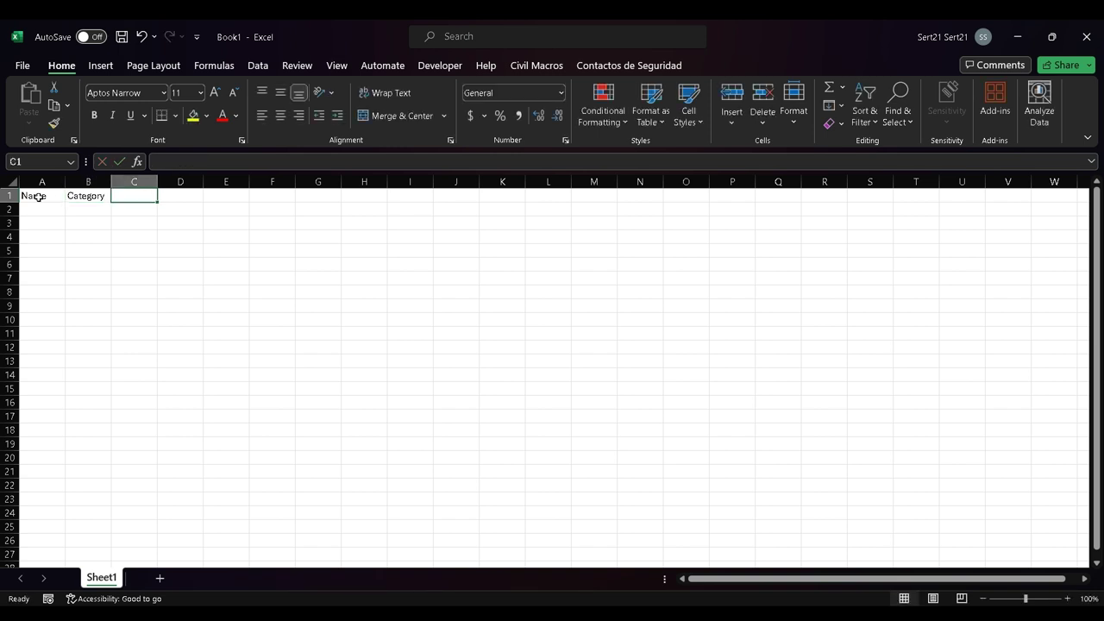
pyautogui.write('Values')
pyautogui.press('Return')
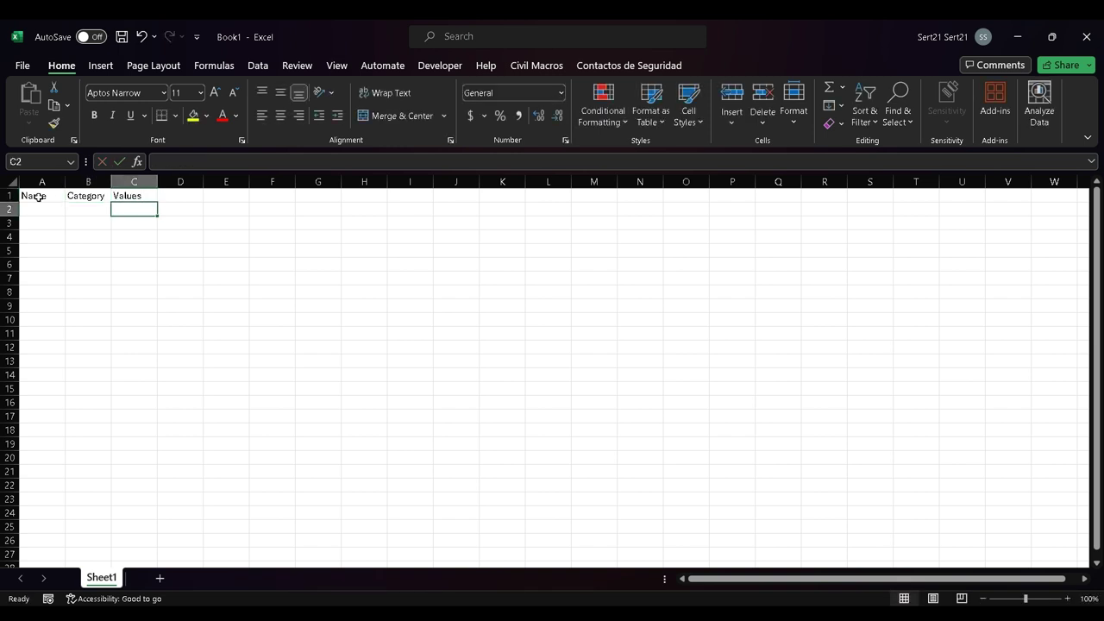
# Step: Enter five first names down A2:A6 under Name
pyautogui.press('Left')
pyautogui.press('Left')
pyautogui.write('Pedr')
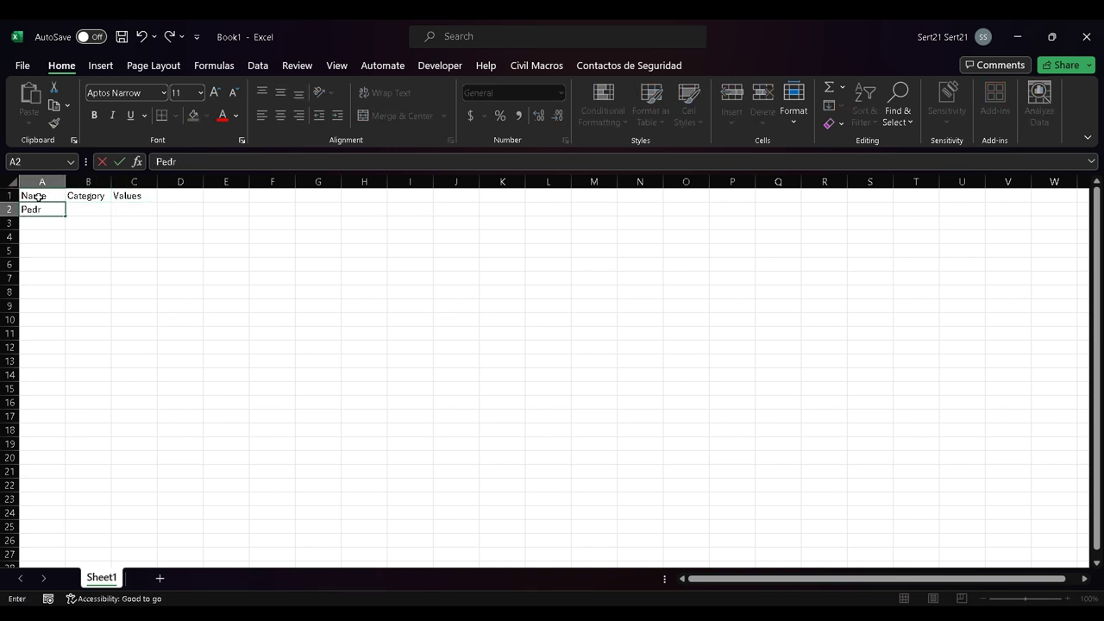
pyautogui.write('o')
pyautogui.press('Return')
pyautogui.write('Juan')
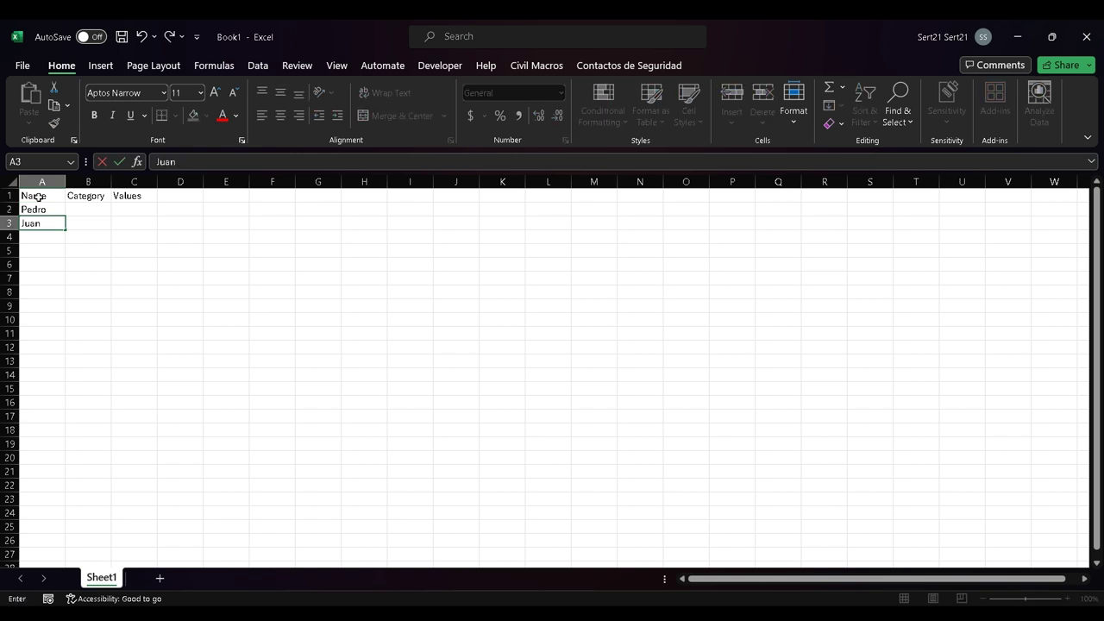
pyautogui.press('Return')
pyautogui.write('Pab')
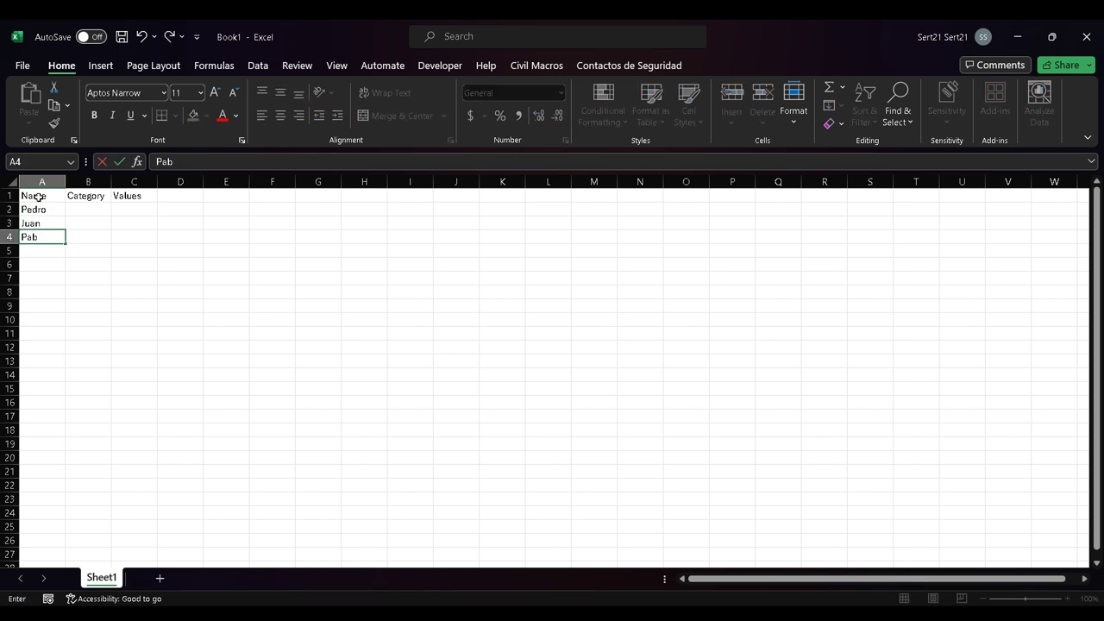
pyautogui.write('lo')
pyautogui.press('Return')
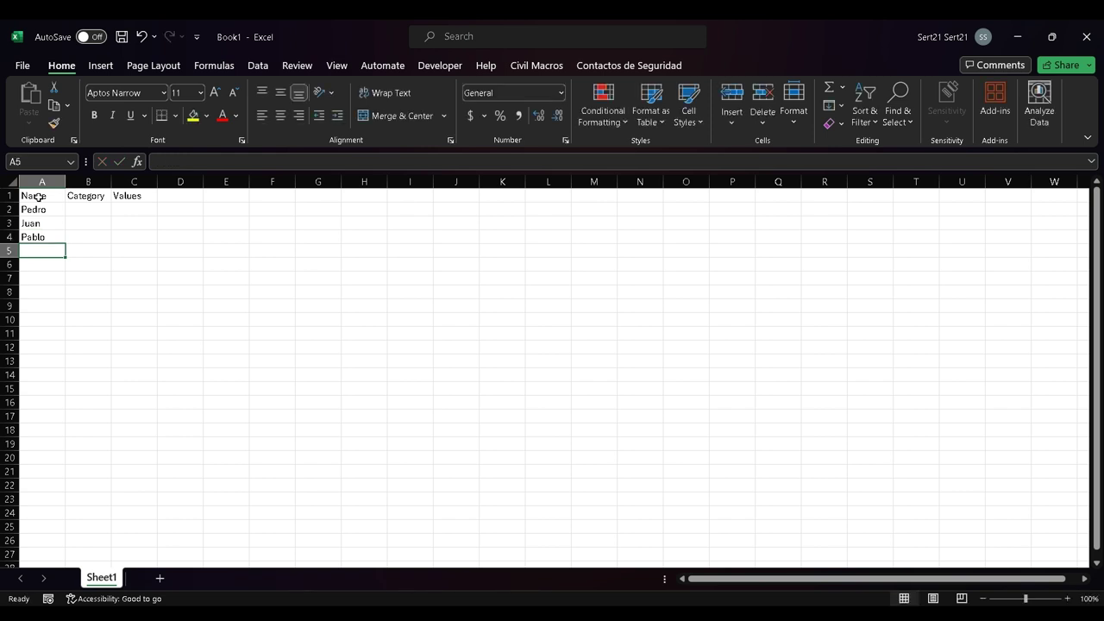
pyautogui.write('Mi')
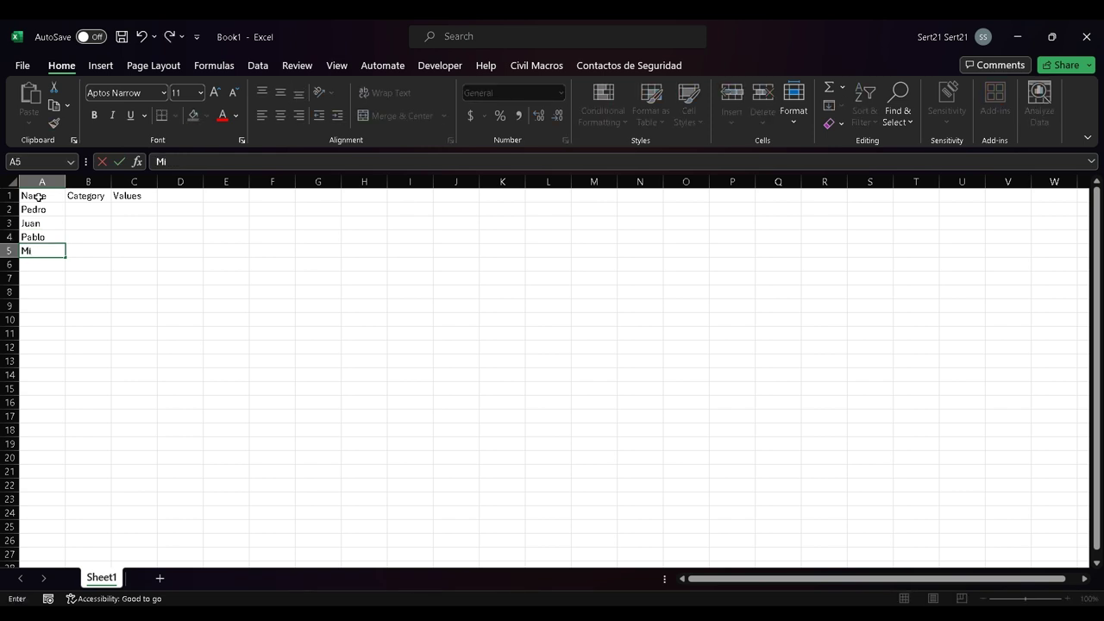
pyautogui.write('guel')
pyautogui.press('Return')
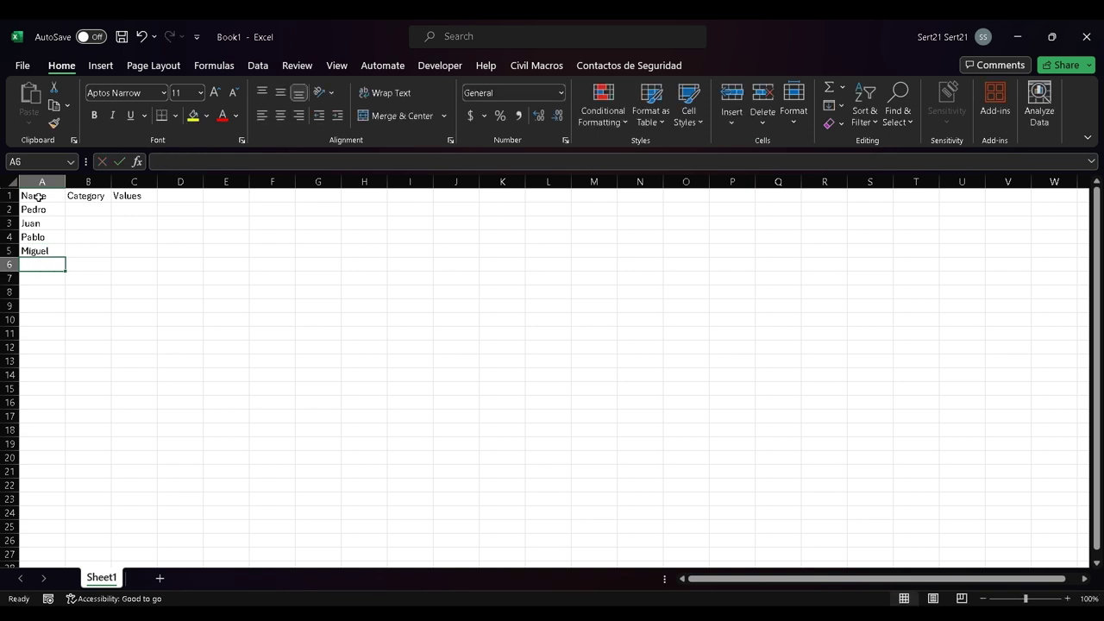
pyautogui.write('Jose')
pyautogui.press('Tab')
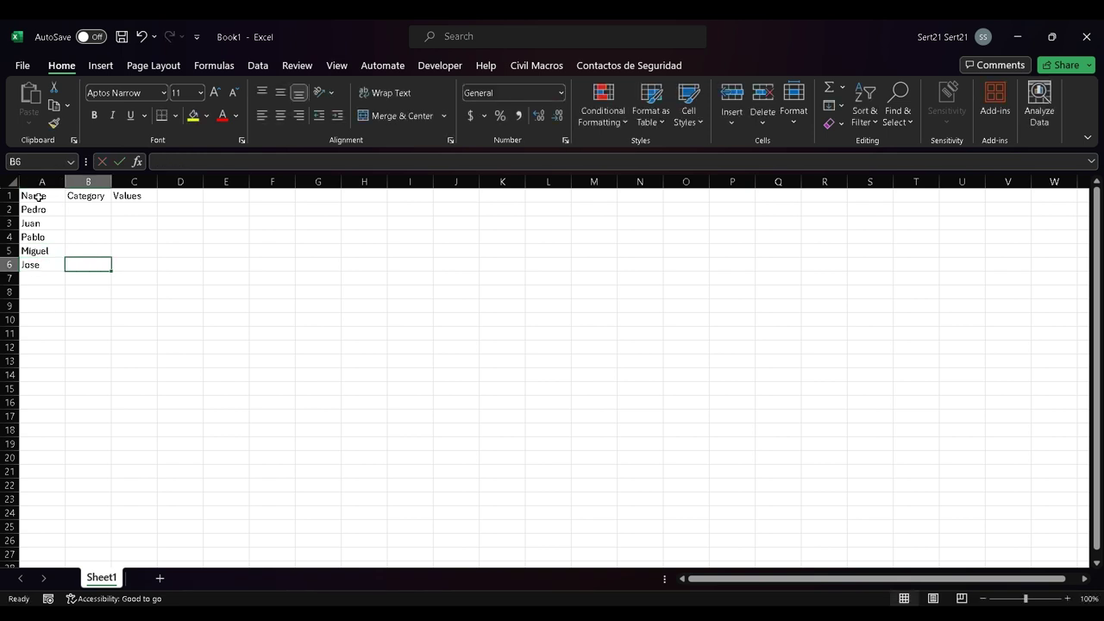
pyautogui.press('Up')
pyautogui.press('Up')
pyautogui.press('Up')
pyautogui.press('Up')
# Step: Type Category 1 and Category 2 in B2:B3 and extend the series so B4 reads Category 3
pyautogui.write('C')
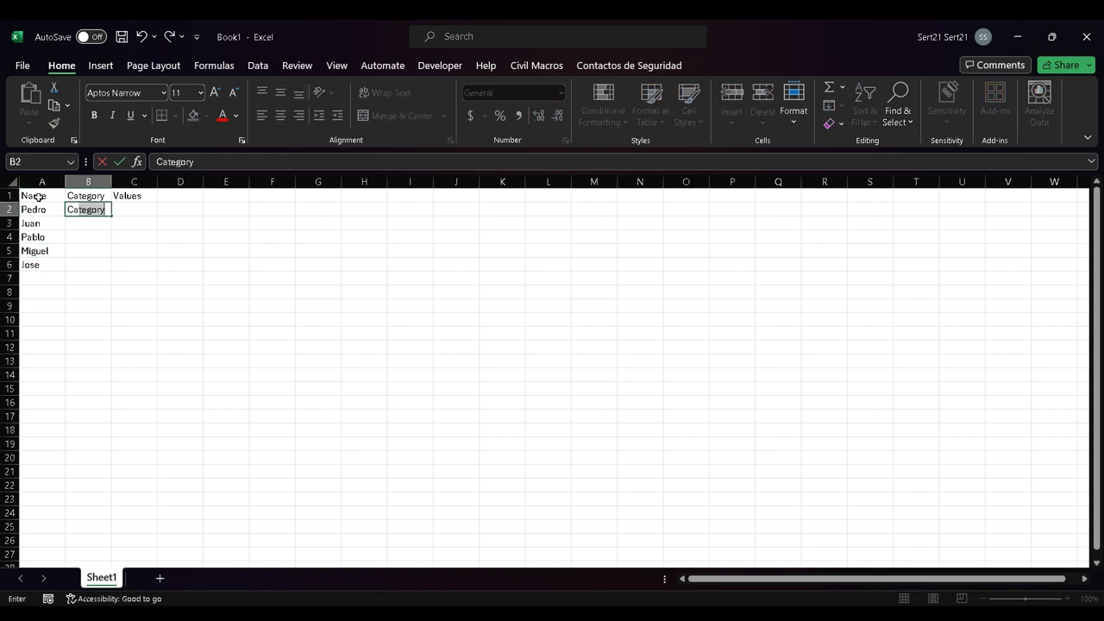
pyautogui.write('ategr')
pyautogui.press('BackSpace')
pyautogui.write('o')
pyautogui.write('ry 1')
pyautogui.press('Return')
pyautogui.write('Cat')
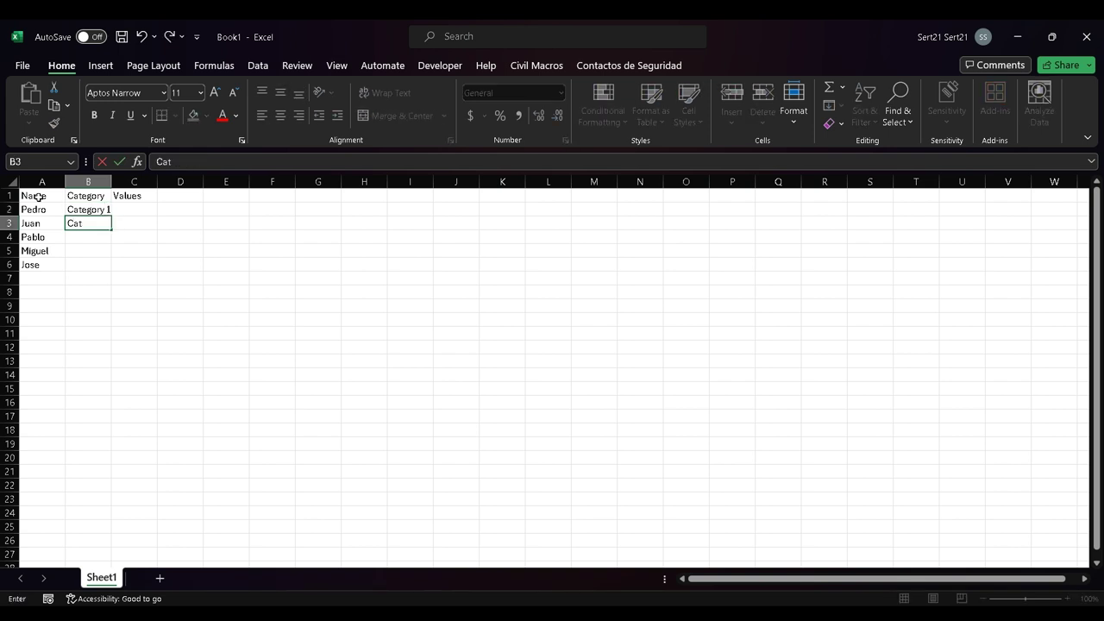
pyautogui.write('egory 2')
pyautogui.press('Return')
pyautogui.press('Up')
pyautogui.press('Up')
pyautogui.hotkey('shift', 'Down')
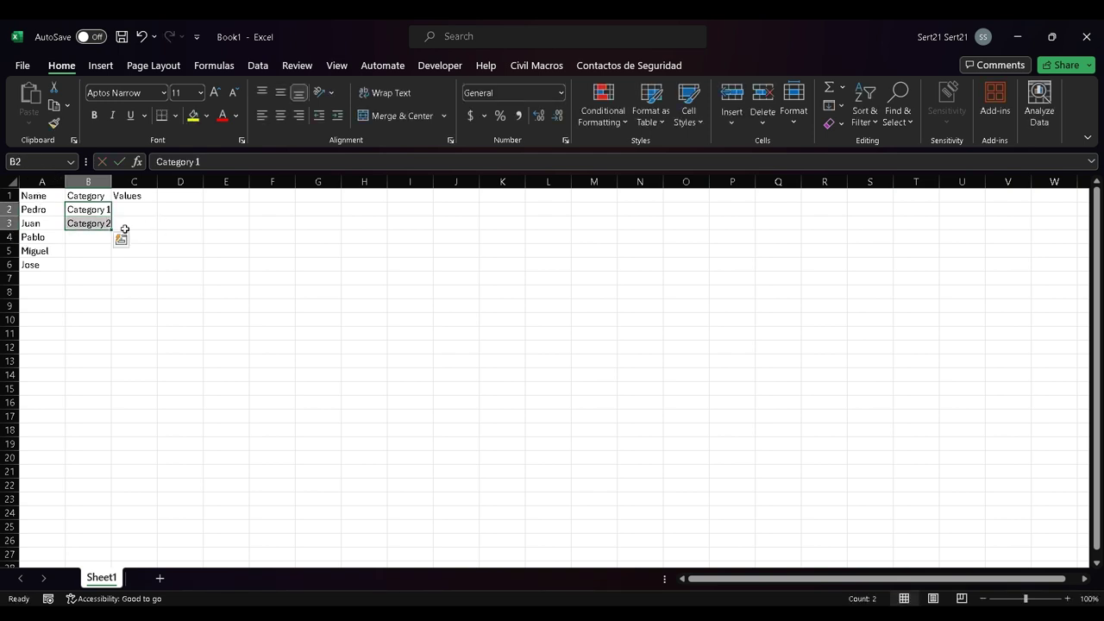
pyautogui.moveTo(108, 224); pyautogui.dragTo(102, 238)
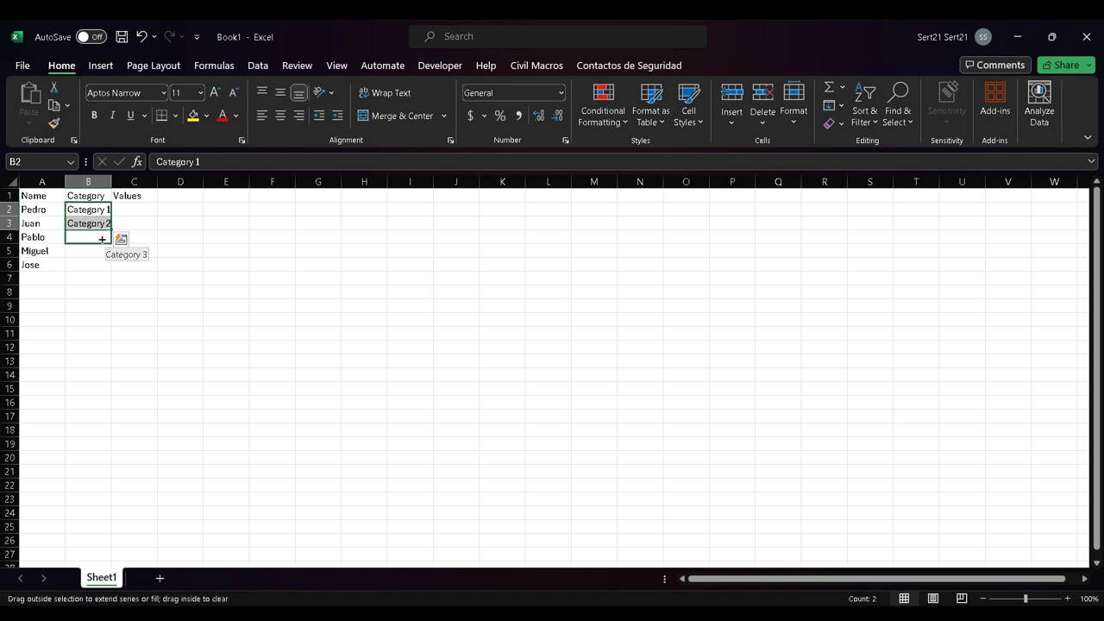
# Step: Copy Category 1 and Category 2 into B5:B6
pyautogui.click(96, 209)
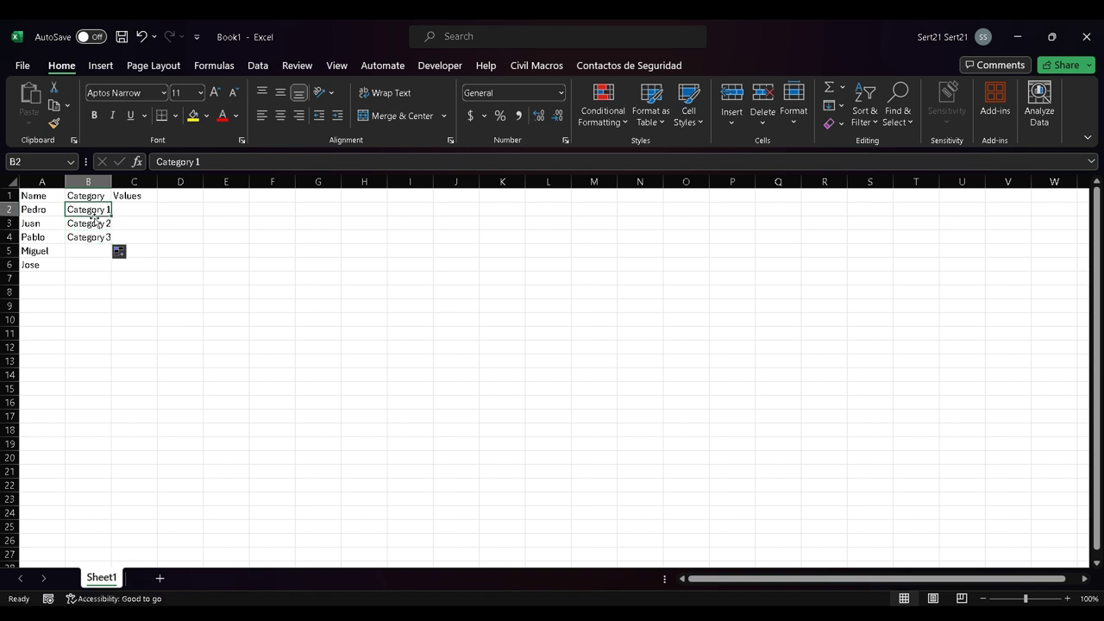
pyautogui.moveTo(88, 222); pyautogui.dragTo(88, 223)
pyautogui.hotkey('ctrl', 'c')
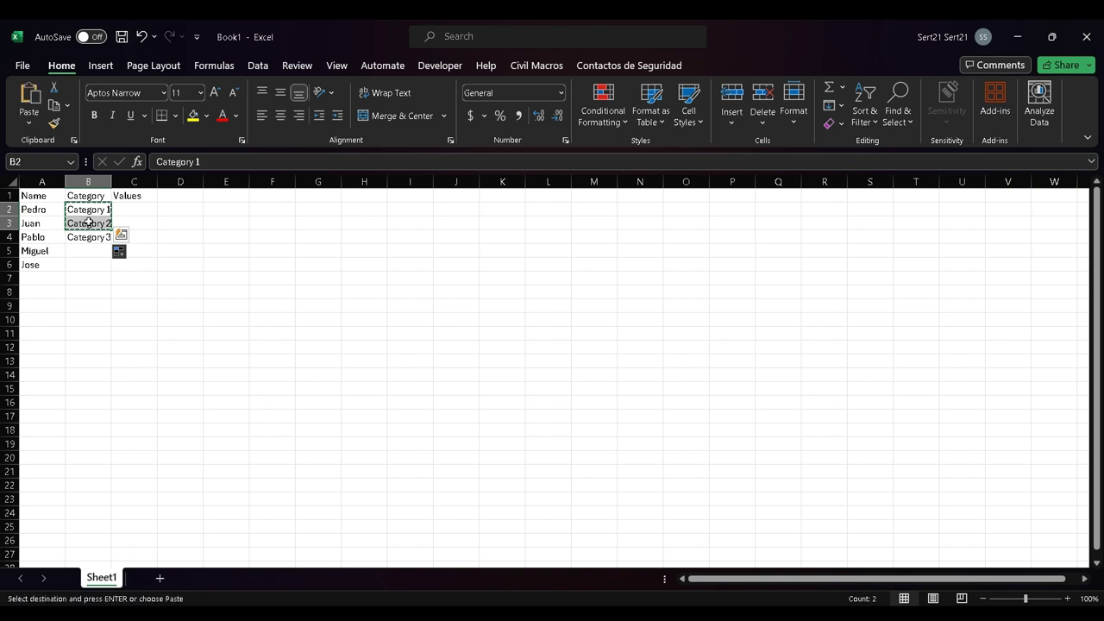
pyautogui.click(83, 249)
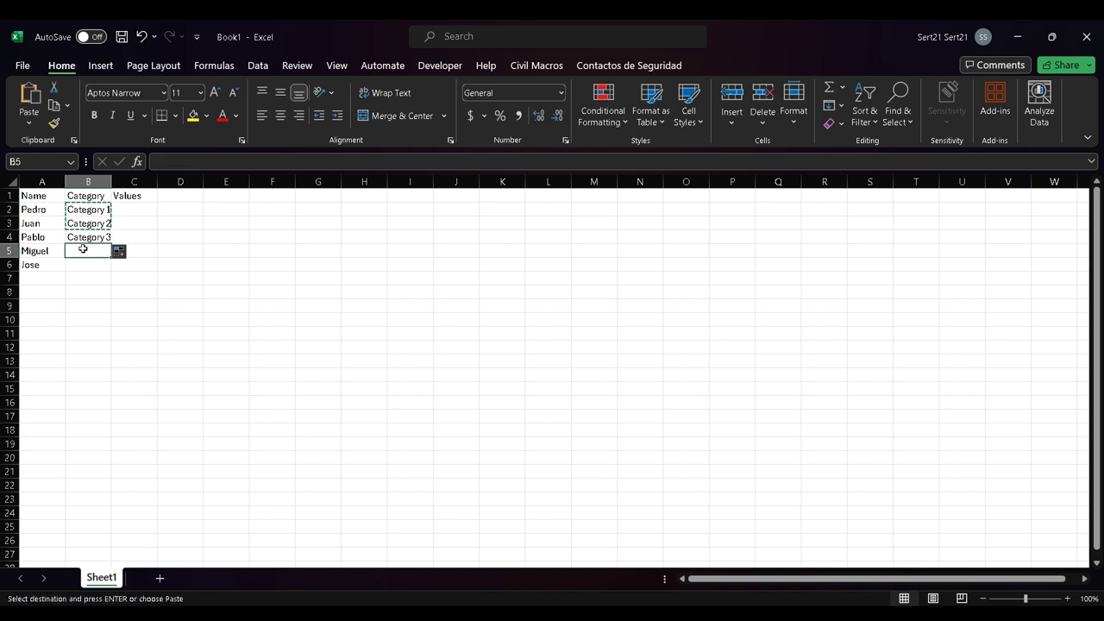
pyautogui.hotkey('ctrl', 'v')
# Step: Enter the values 10, 20, 30, 40 and 50 in C2:C6
pyautogui.click(145, 209)
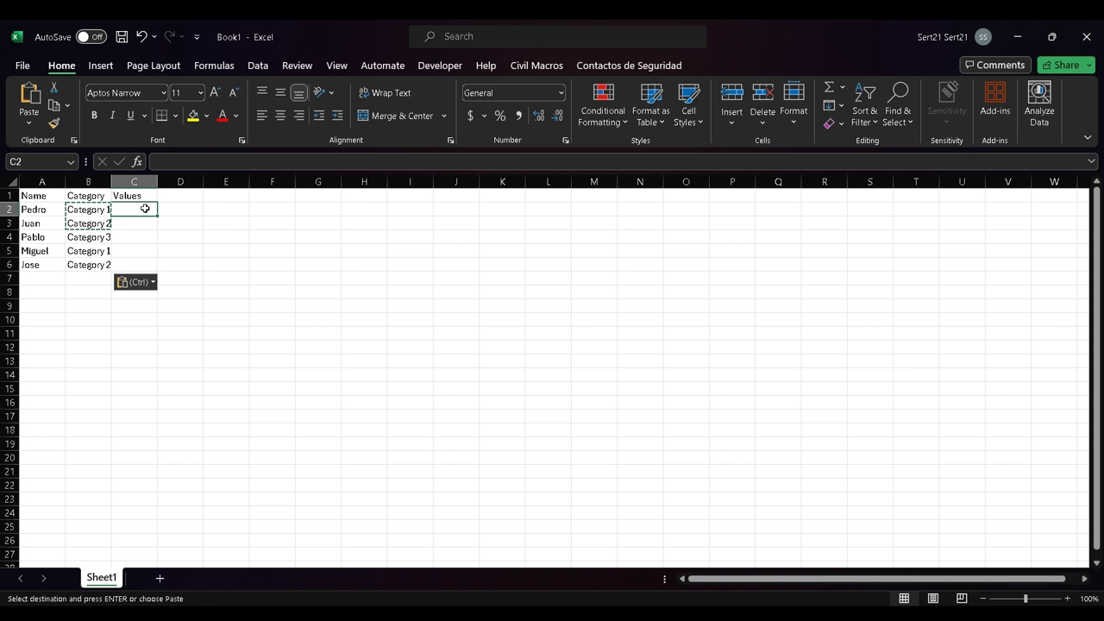
pyautogui.write('=')
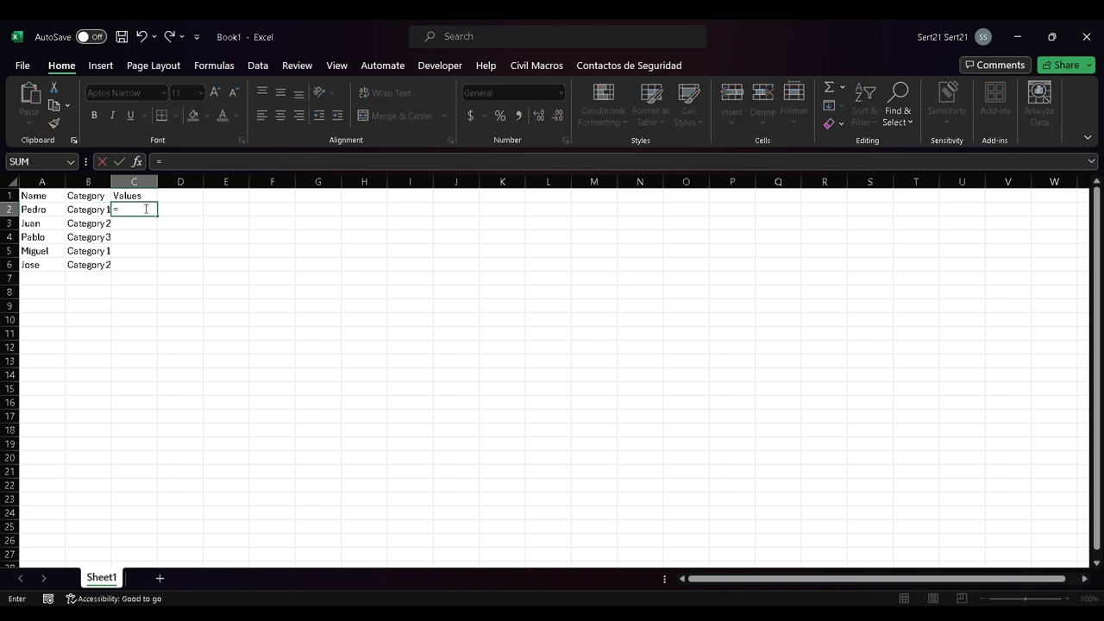
pyautogui.press('BackSpace')
pyautogui.write('10')
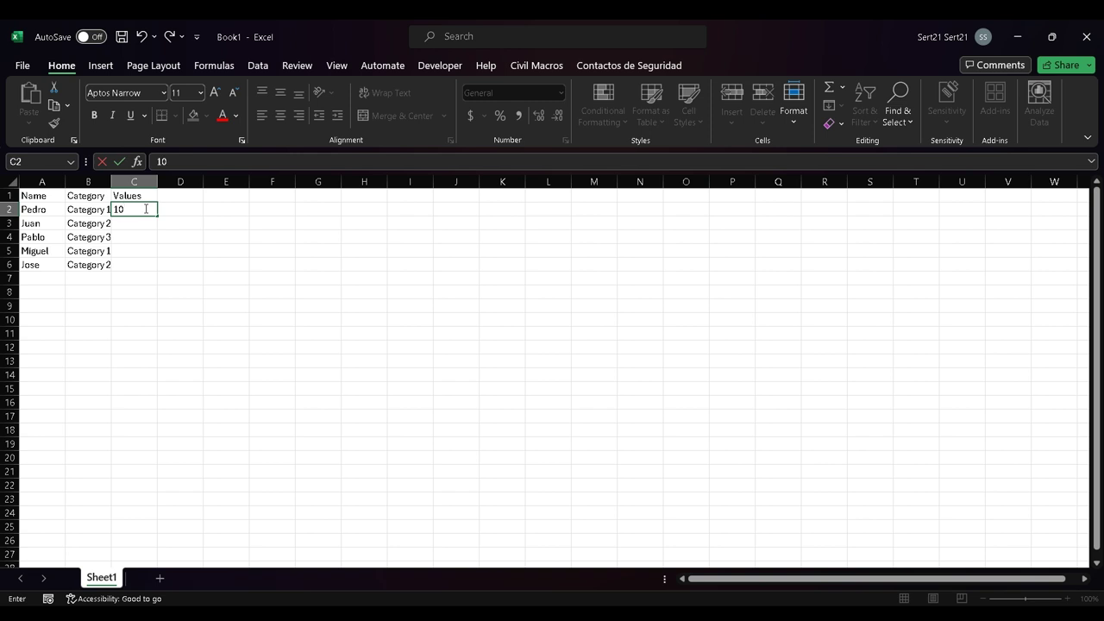
pyautogui.press('Return')
pyautogui.write('20')
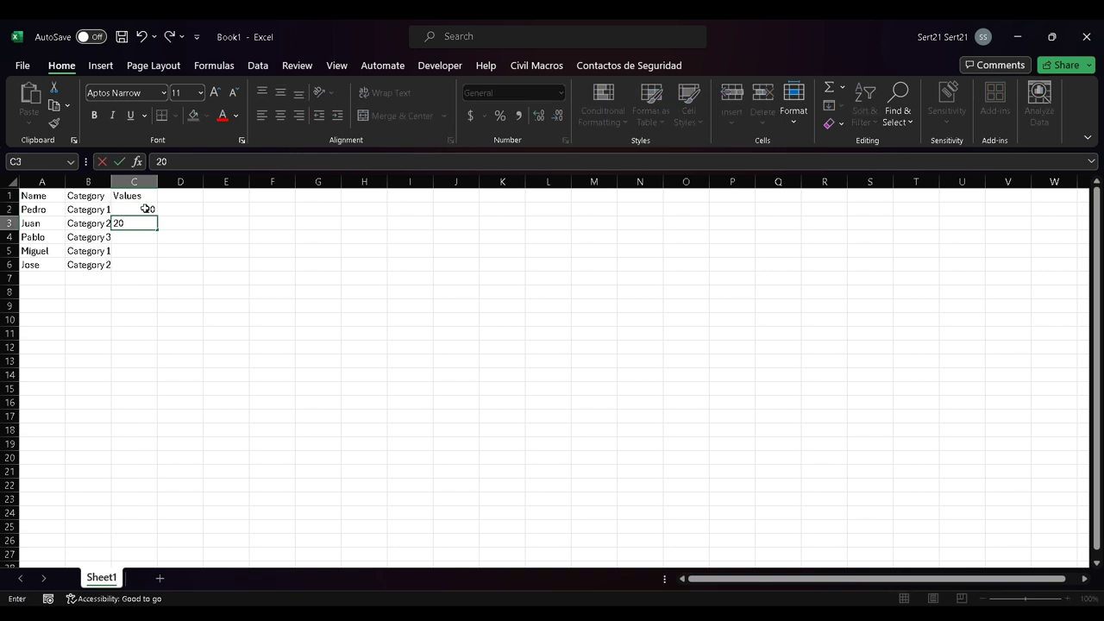
pyautogui.press('Return')
pyautogui.write('30')
pyautogui.press('Return')
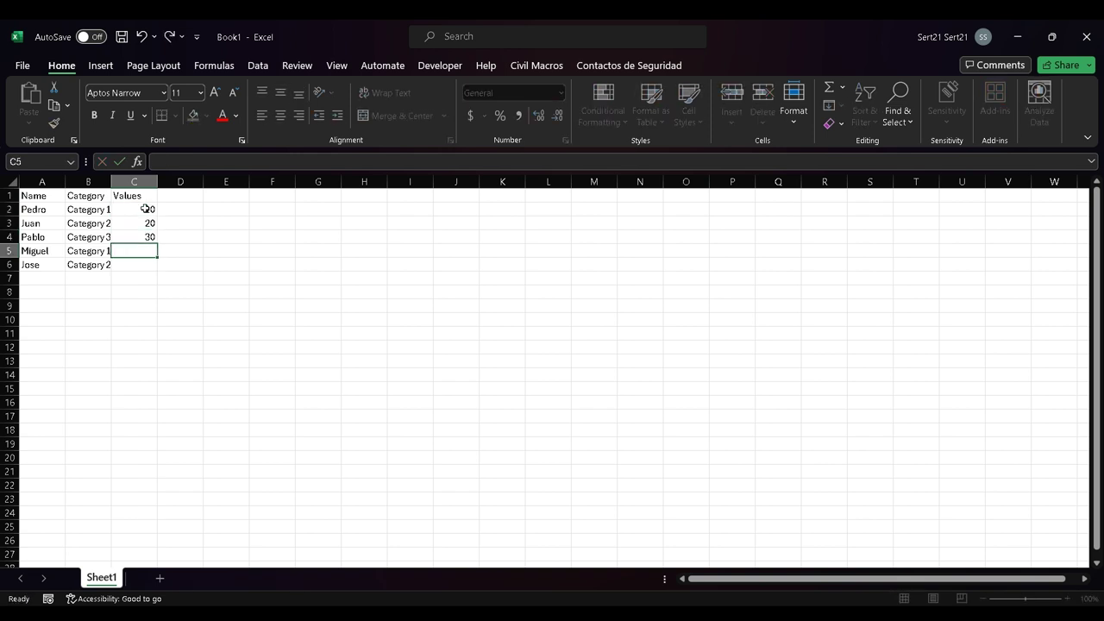
pyautogui.write('40')
pyautogui.press('Return')
pyautogui.write('50')
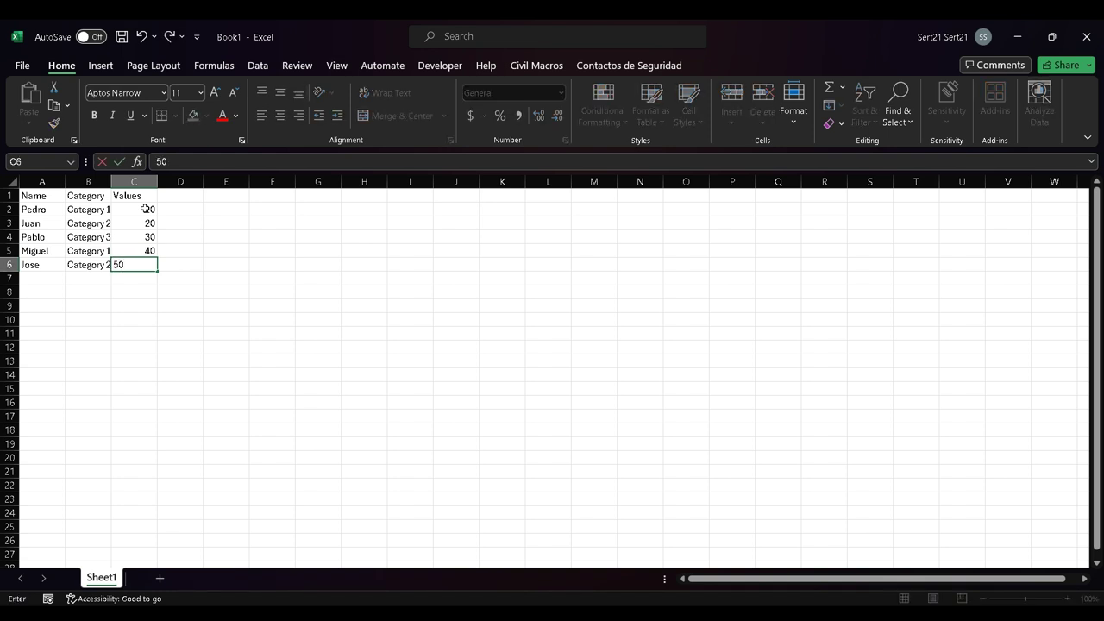
pyautogui.press('Tab')
pyautogui.press('Up')
pyautogui.press('Up')
pyautogui.press('Up')
pyautogui.press('Up')
pyautogui.press('Up')
pyautogui.press('Down')
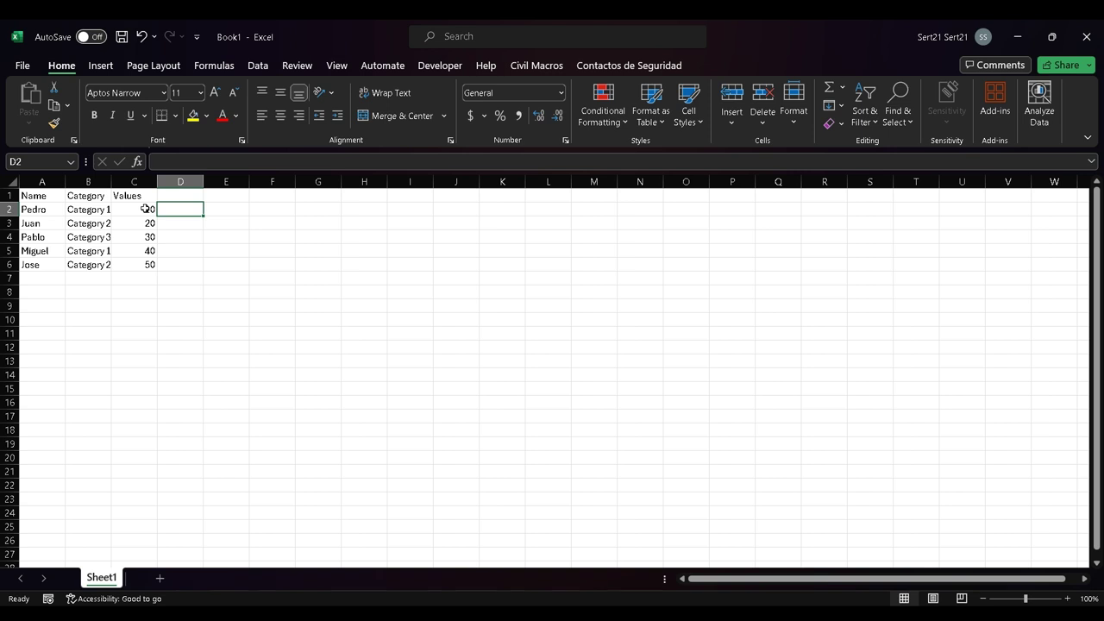
# Step: Start an IF formula in D2 with the condition A2<>""
pyautogui.write('if')
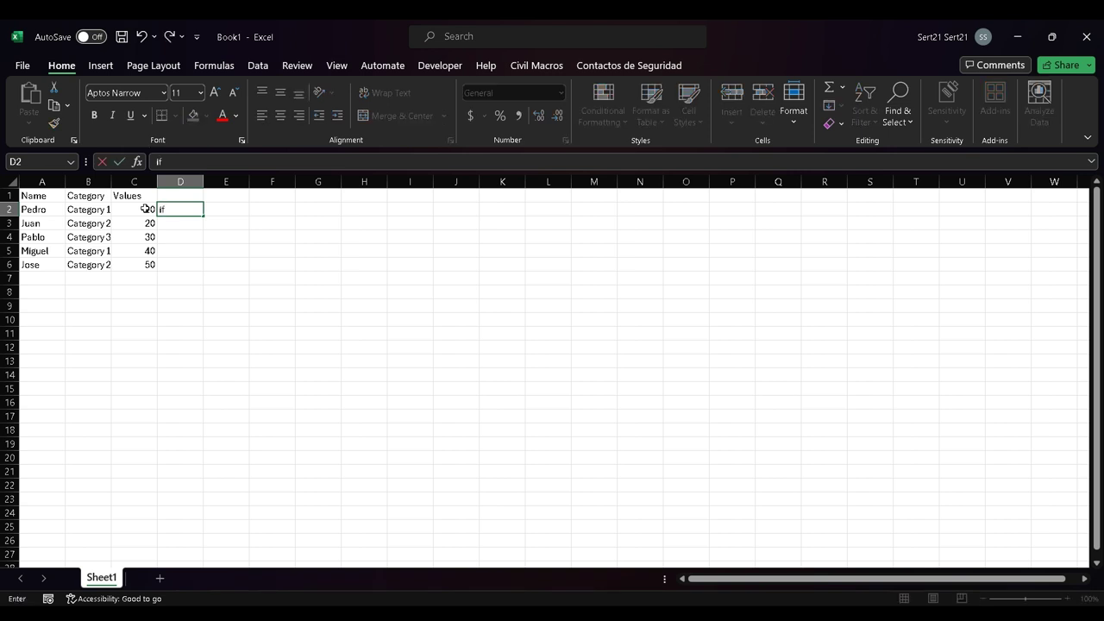
pyautogui.write('()')
pyautogui.press('Left')
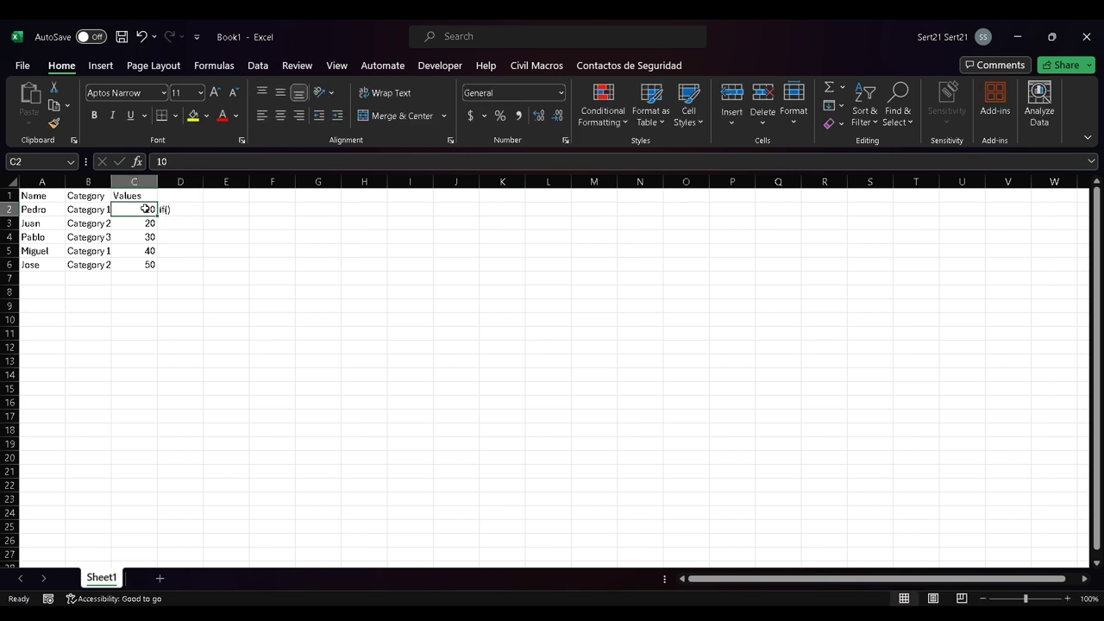
pyautogui.press('Right')
pyautogui.write('=if')
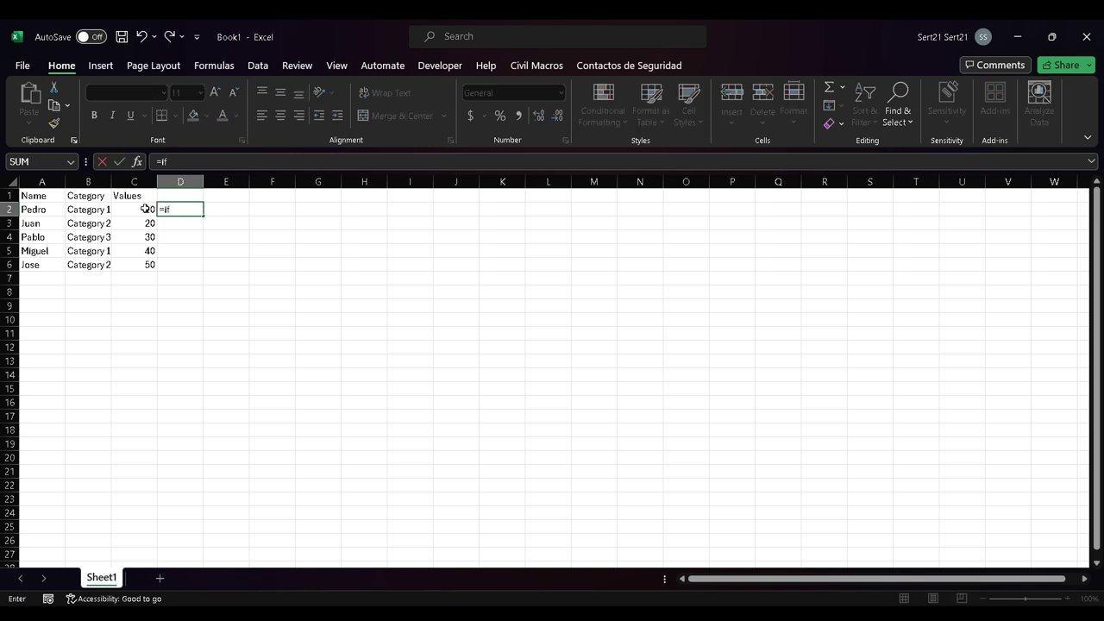
pyautogui.write('()')
pyautogui.press('Return')
pyautogui.press('Return')
pyautogui.press('F2')
pyautogui.press('Left')
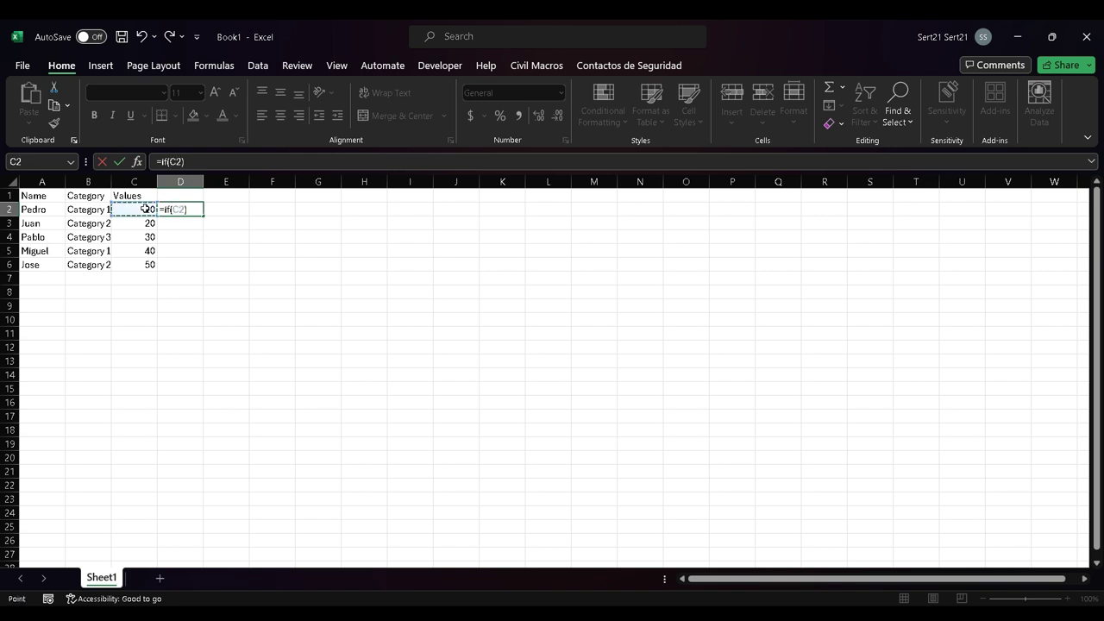
pyautogui.press('Left')
pyautogui.press('Left')
pyautogui.write('<>')
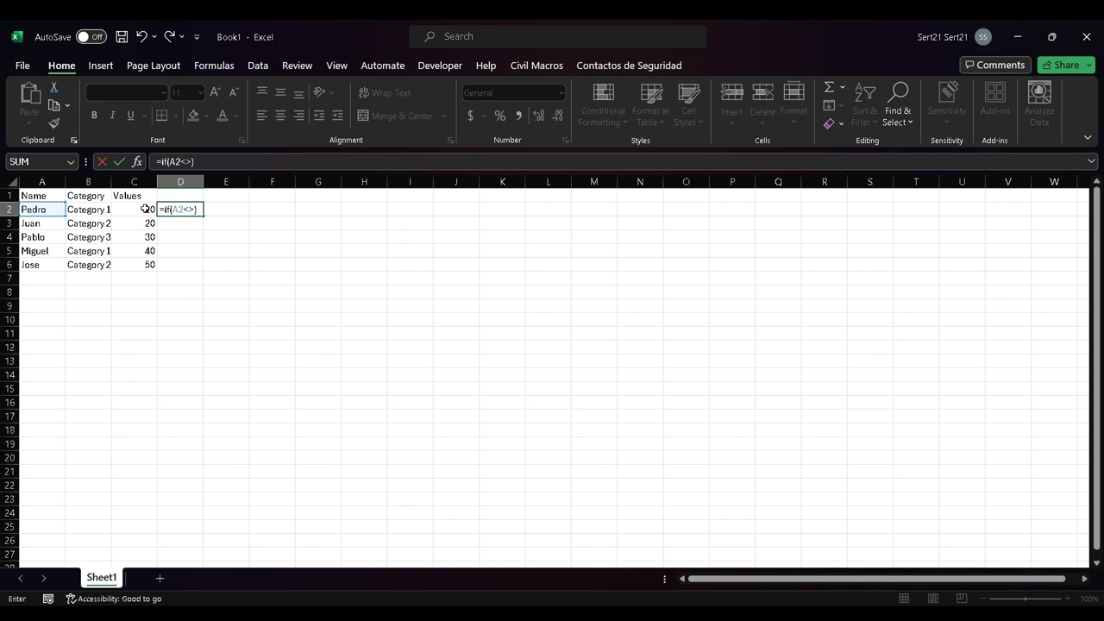
pyautogui.write('""')
pyautogui.press('Return')
pyautogui.press('Return')
# Step: Add an inner IF testing B2="" and try to confirm the incomplete formula
pyautogui.write(',i')
pyautogui.write('f')
pyautogui.press('BackSpace')
pyautogui.press('BackSpace')
pyautogui.write('if')
pyautogui.write('(')
pyautogui.click(145, 208)
pyautogui.press('Left')
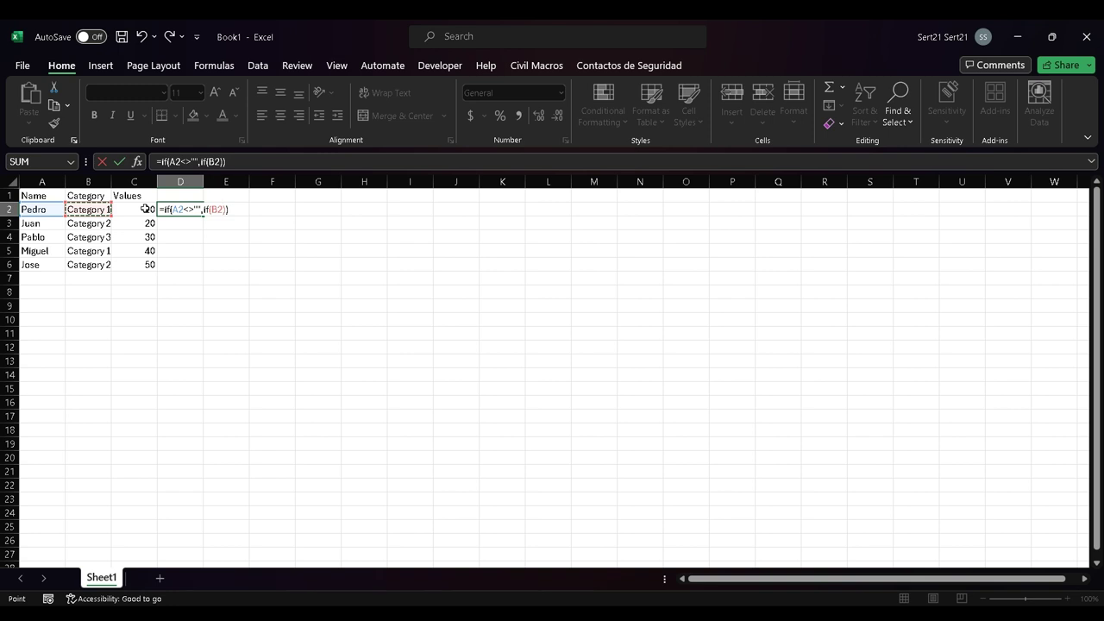
pyautogui.write('=""')
pyautogui.press('Return')
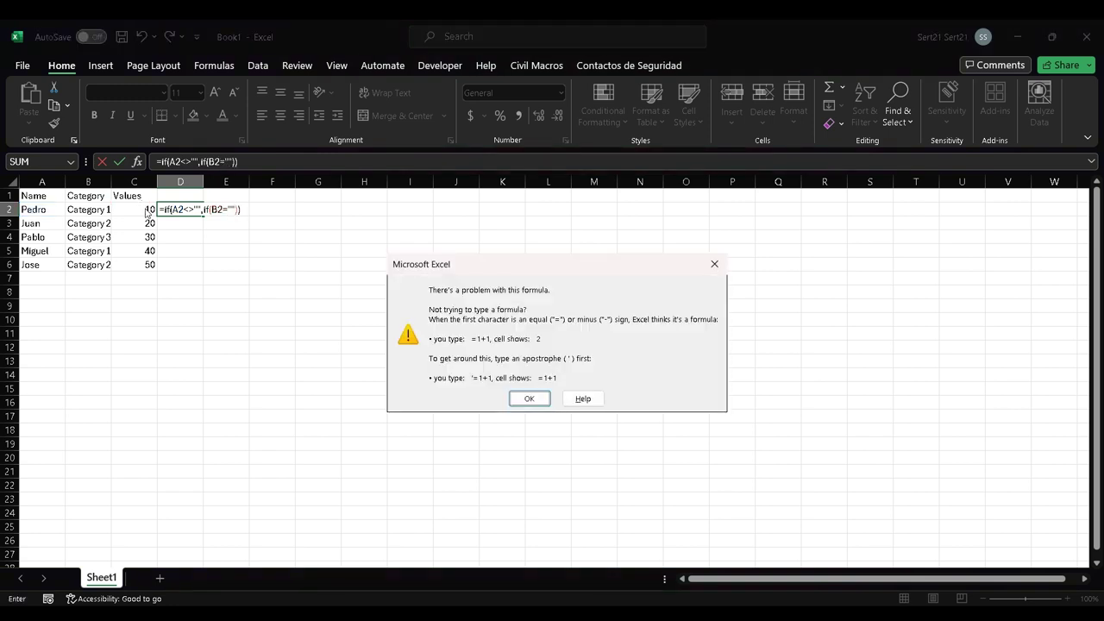
# Step: Complete D2 as =IF(A2<>"",IF(B2="Category 1",C2,""),"") after dismissing the warning
pyautogui.press('Return')
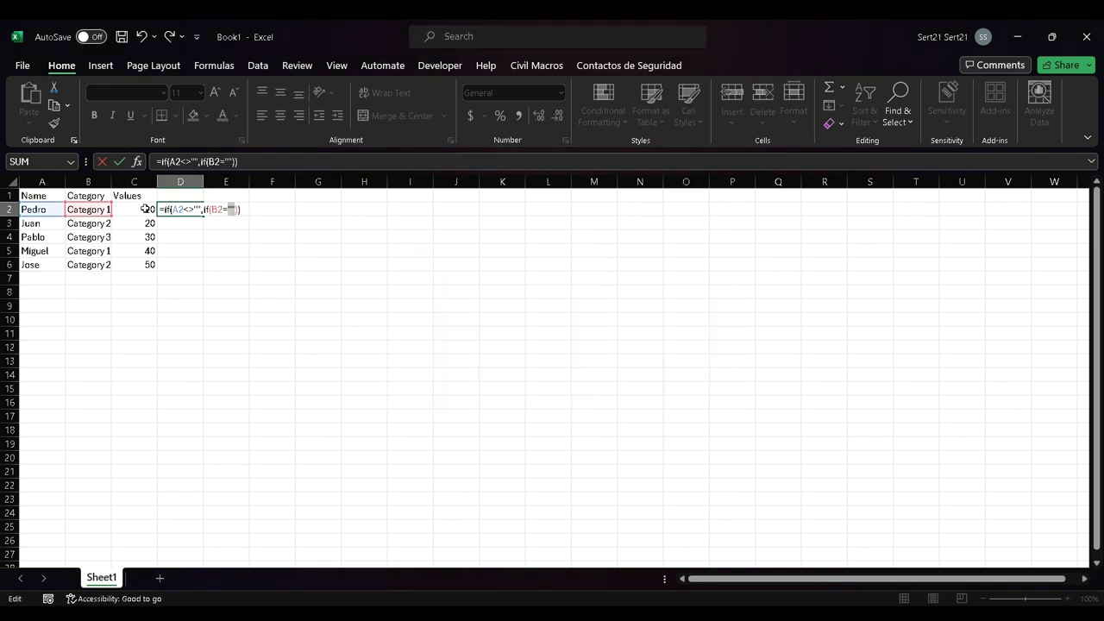
pyautogui.press('Right')
pyautogui.press('Left')
pyautogui.write('Cate')
pyautogui.write('gory 1"')
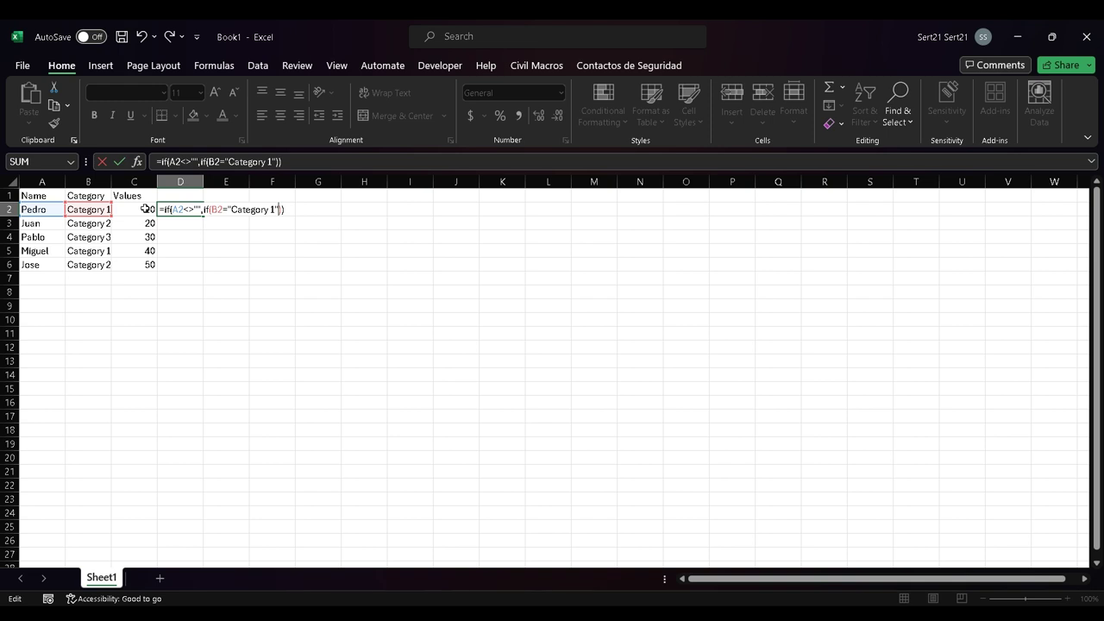
pyautogui.write(',')
pyautogui.click(145, 209)
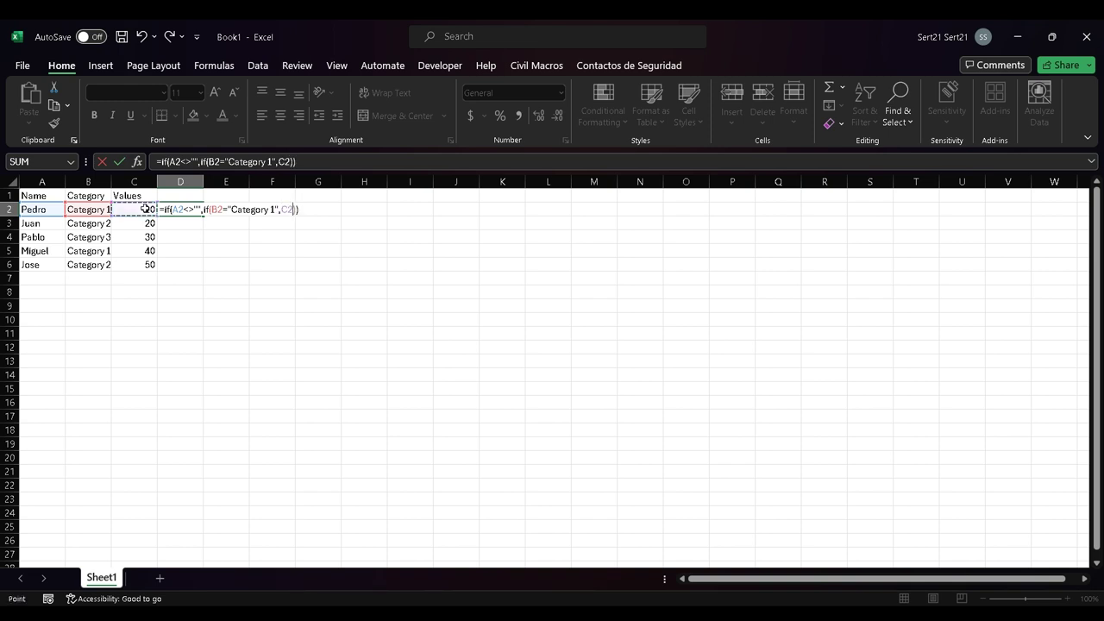
pyautogui.press('F2')
pyautogui.write(',""')
pyautogui.press('Right')
pyautogui.write(',""')
pyautogui.press('Return')
# Step: Fill the D2 formula down to D6, giving 10 and 40 for Category 1 rows
pyautogui.press('Up')
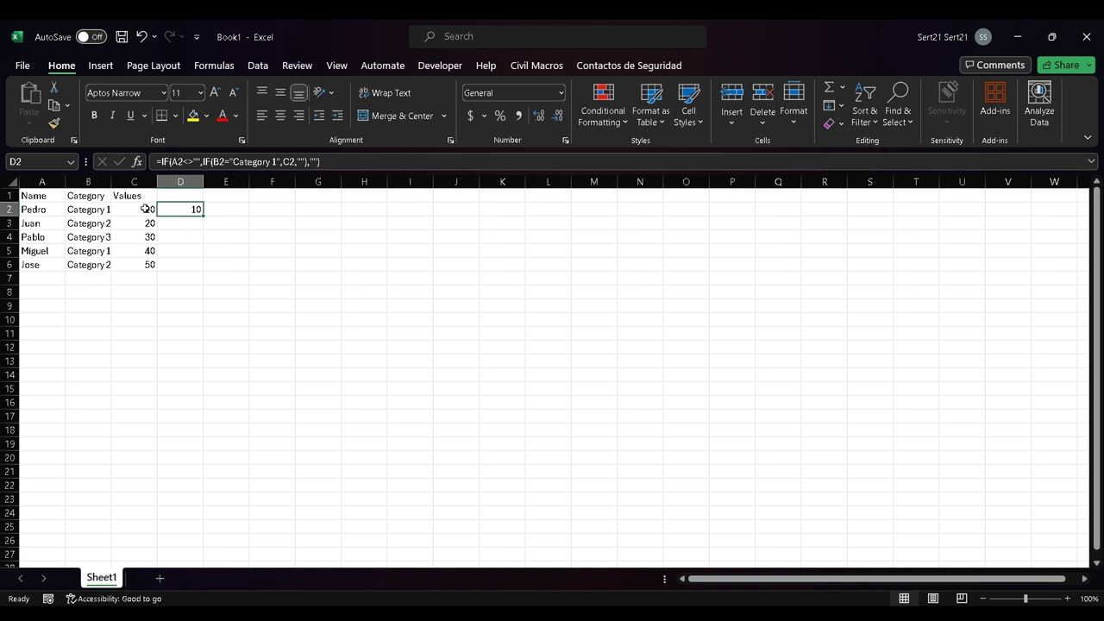
pyautogui.doubleClick(203, 215)
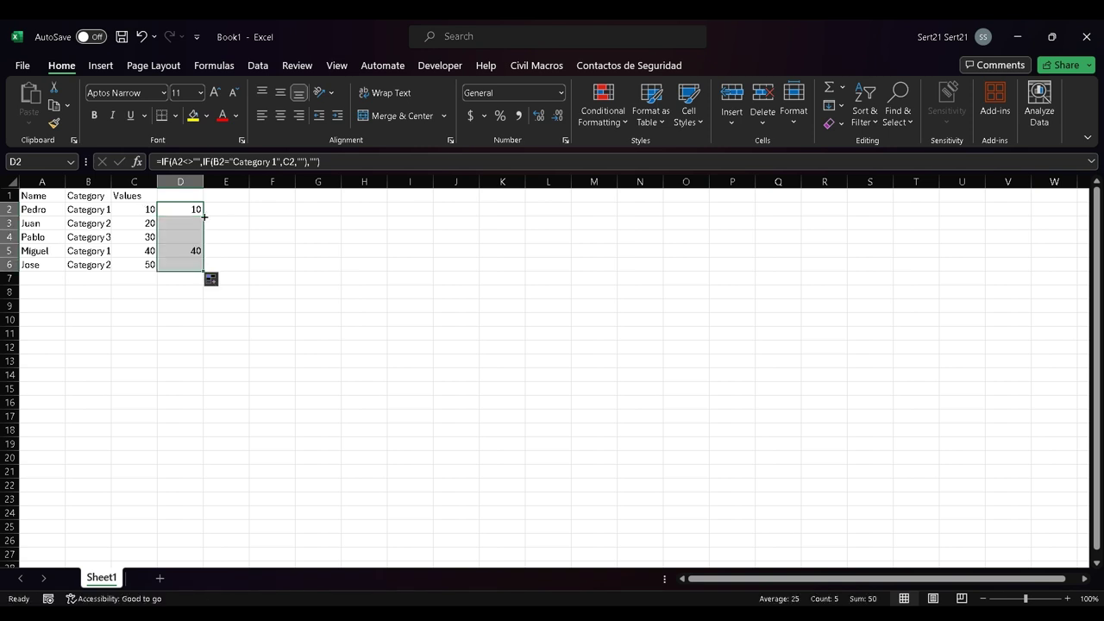
pyautogui.click(220, 208)
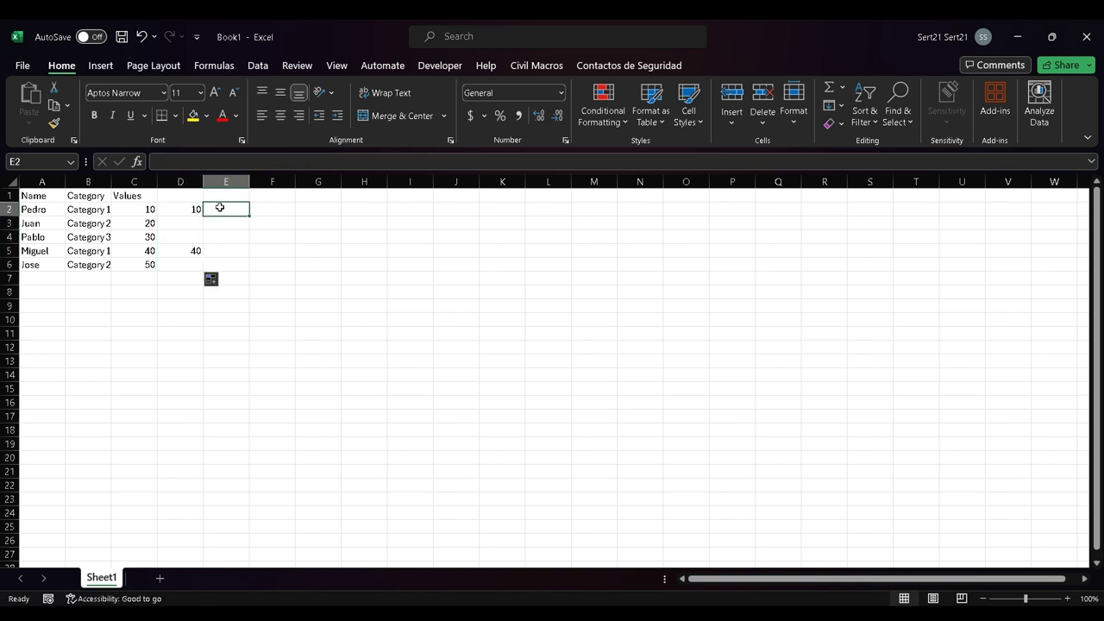
# Step: Begin an IFS formula in E2 testing A2<>"", then cancel it
pyautogui.write('=if')
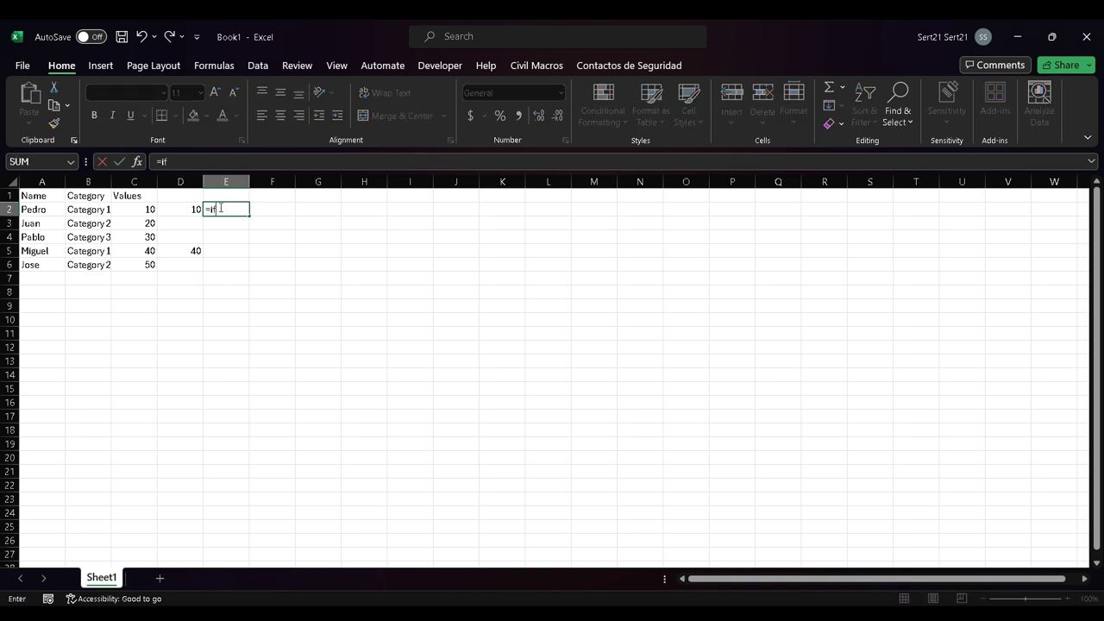
pyautogui.write('s()')
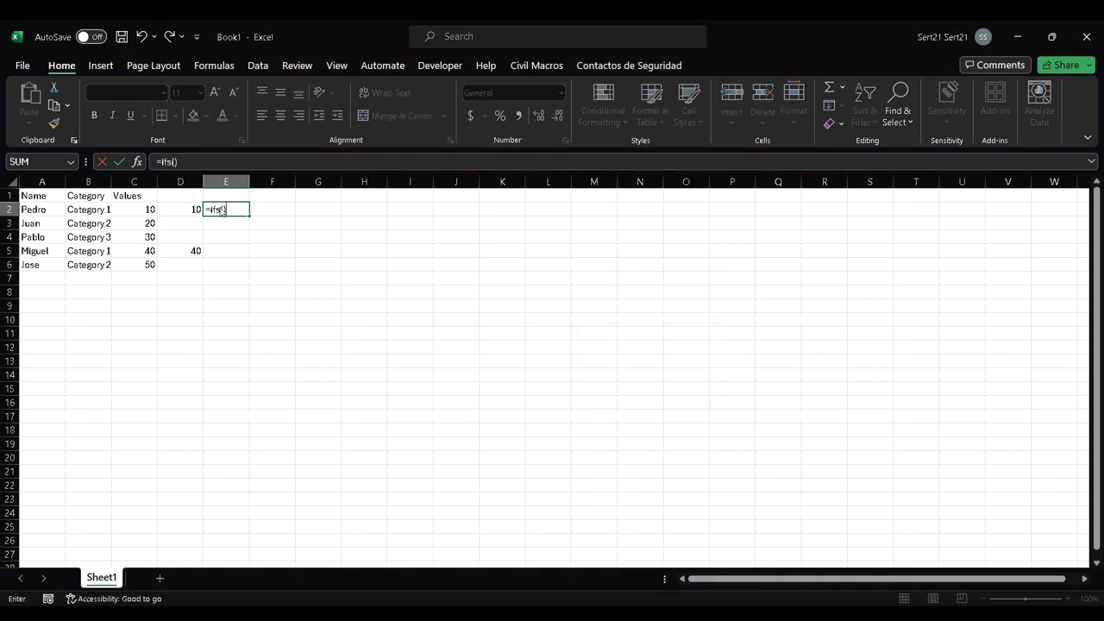
pyautogui.click(221, 209)
pyautogui.press('F2')
pyautogui.press('Left')
pyautogui.press('Left')
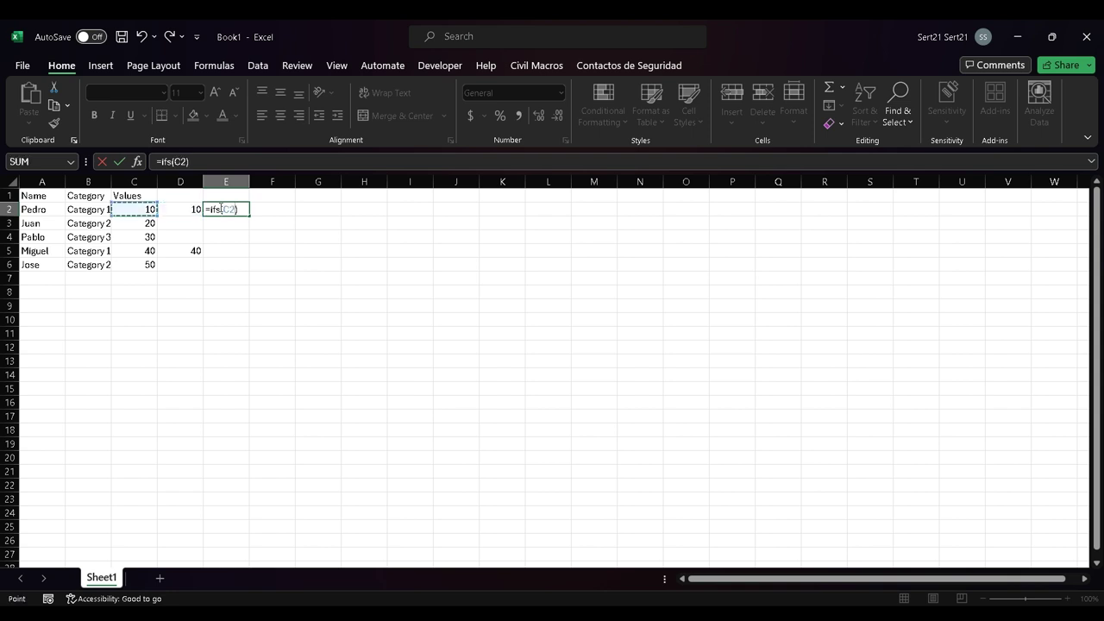
pyautogui.press('Left')
pyautogui.press('Left')
pyautogui.write('<>')
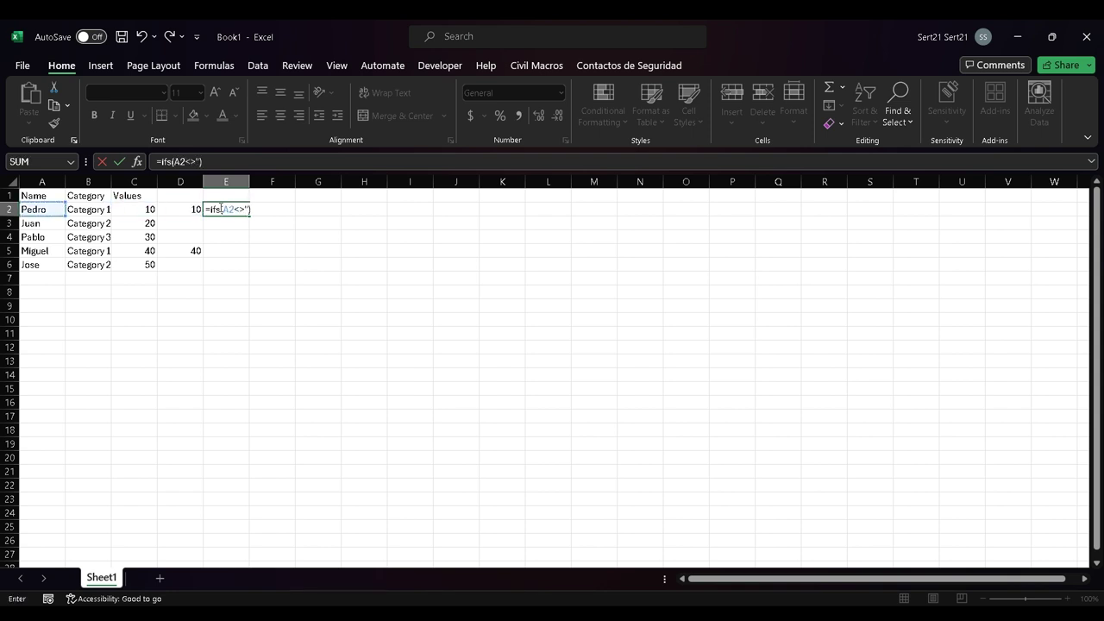
pyautogui.write('""')
pyautogui.press('Escape')
# Step: Select the D2:D6 results and review D2's formula without changing it
pyautogui.press('Left')
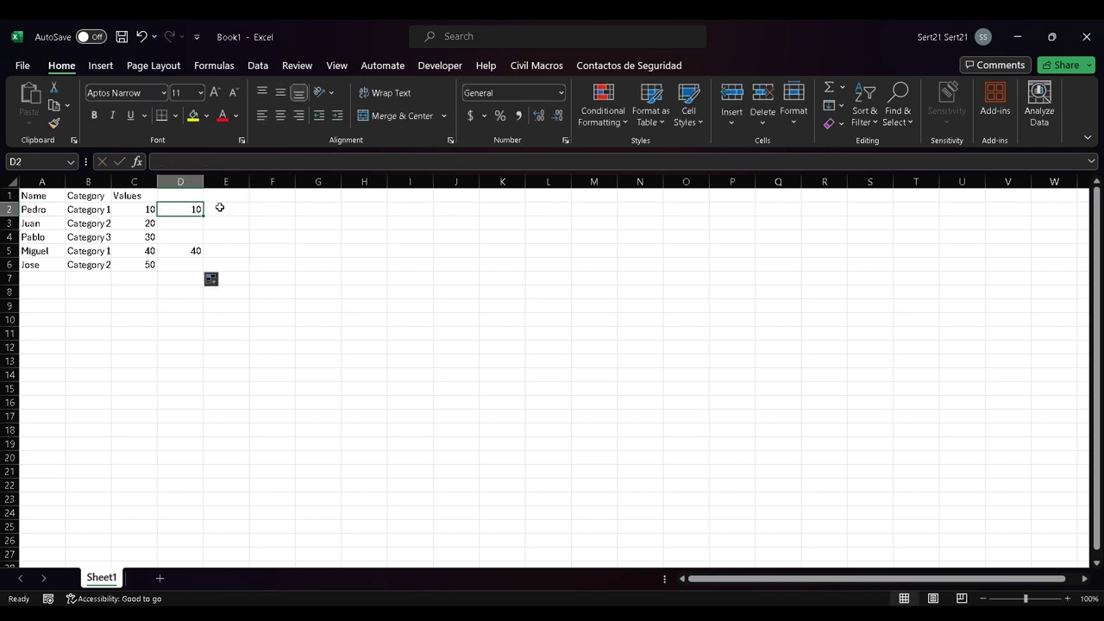
pyautogui.hotkey('ctrl', 'shift', 'Down')
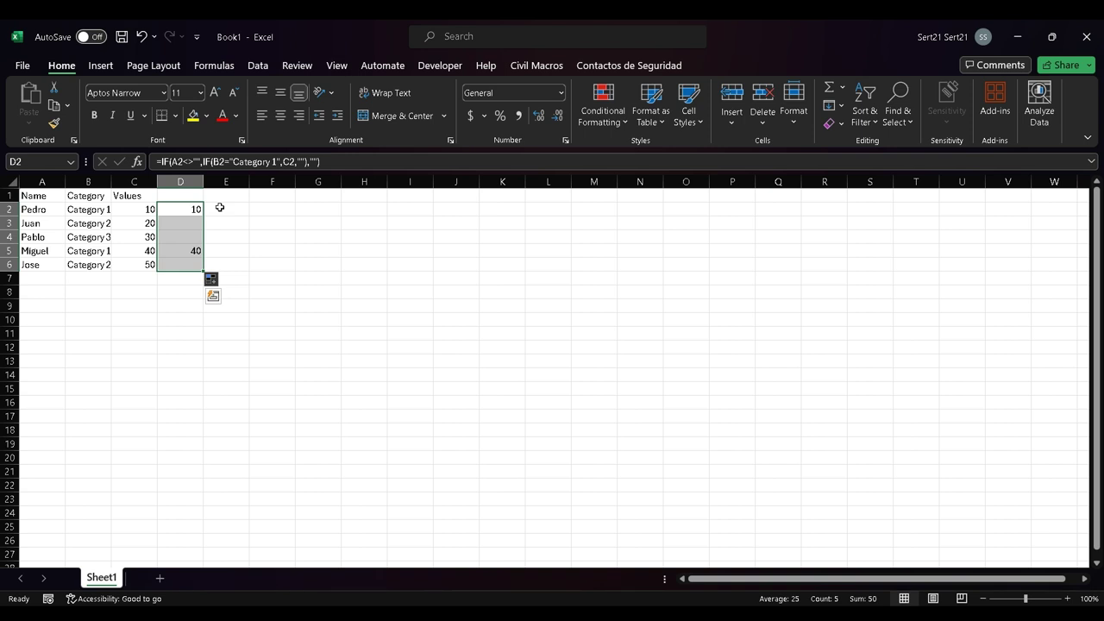
pyautogui.press('F2')
pyautogui.press('Escape')
# Step: Clear D2:D6 and start a new IF in D2 testing A2<>""
pyautogui.press('Delete')
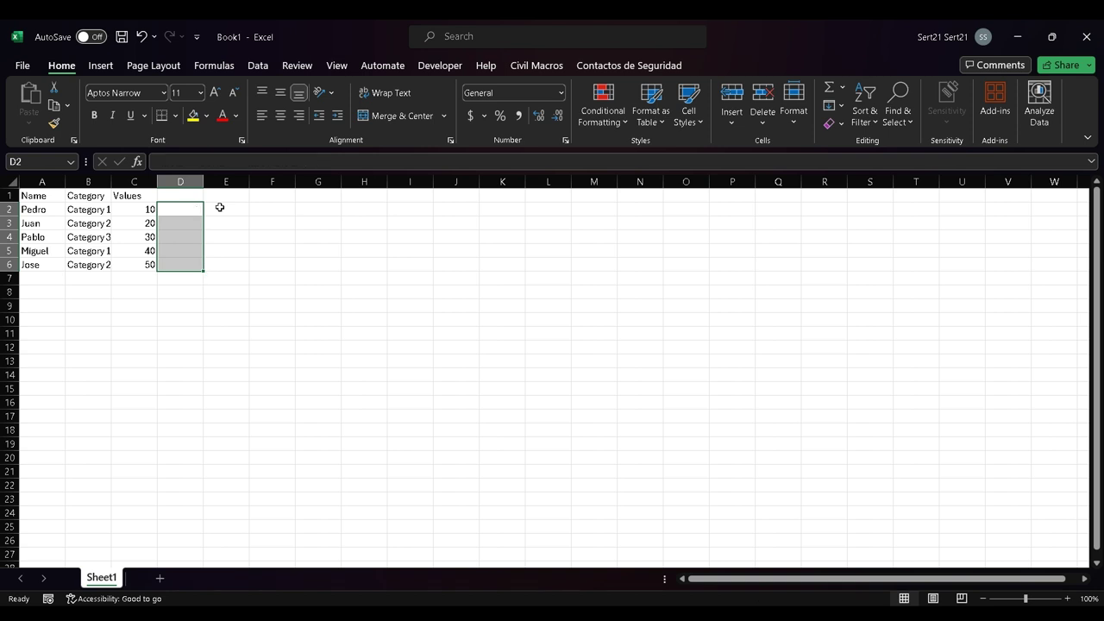
pyautogui.write('=if(')
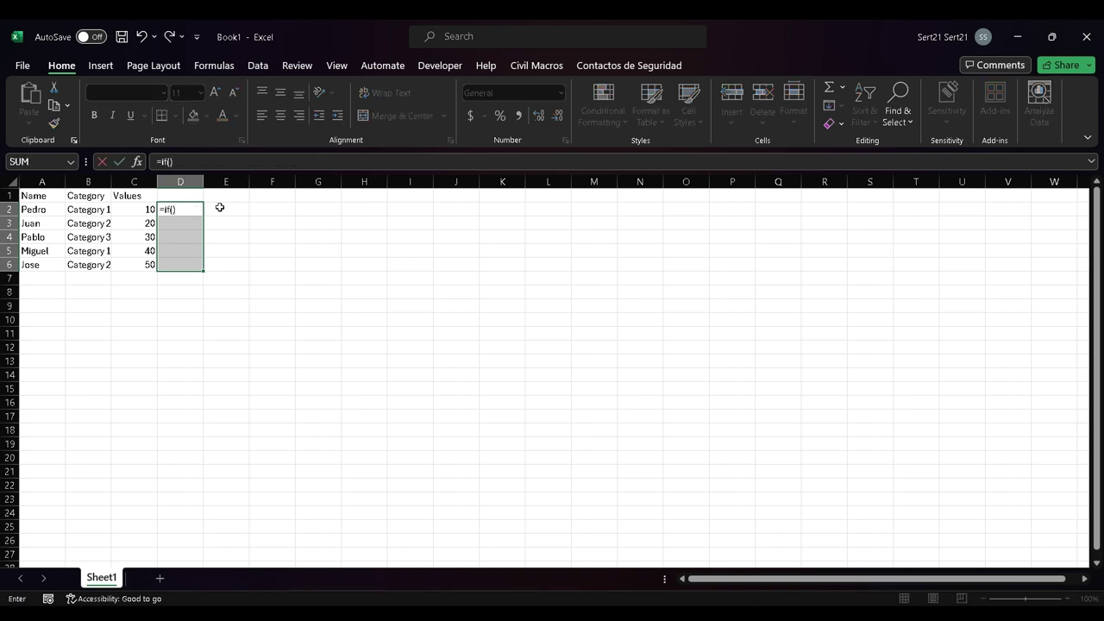
pyautogui.press('Return')
pyautogui.press('Return')
pyautogui.press('F2')
pyautogui.press('Left')
pyautogui.press('Left')
pyautogui.press('Left')
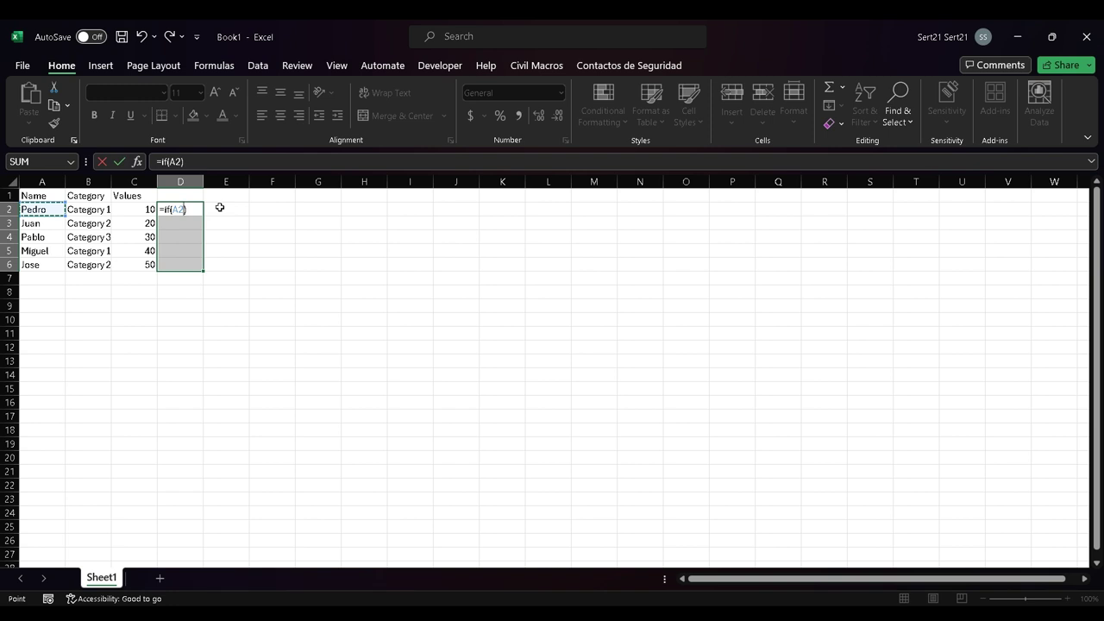
pyautogui.write('<><')
pyautogui.press('BackSpace')
pyautogui.write('""')
pyautogui.write(',')
# Step: Add C2 as the true result and an inner IF(B2="Category 1",B2) as the false branch
pyautogui.press('Left')
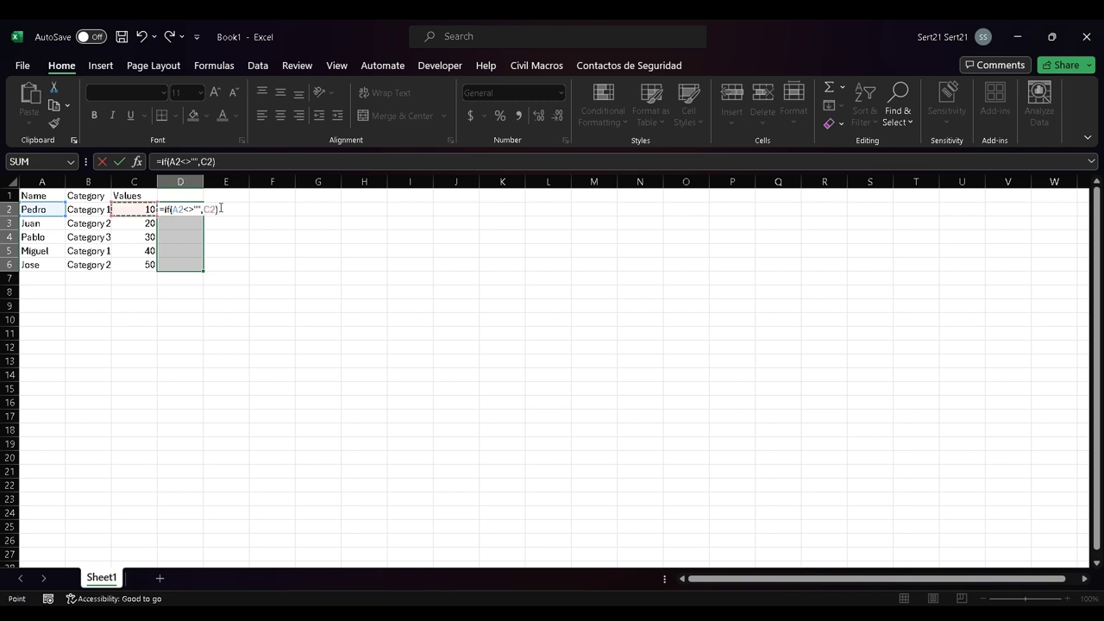
pyautogui.write(',if')
pyautogui.write('()')
pyautogui.press('Return')
pyautogui.press('Return')
pyautogui.press('F2')
pyautogui.press('Left')
pyautogui.press('Left')
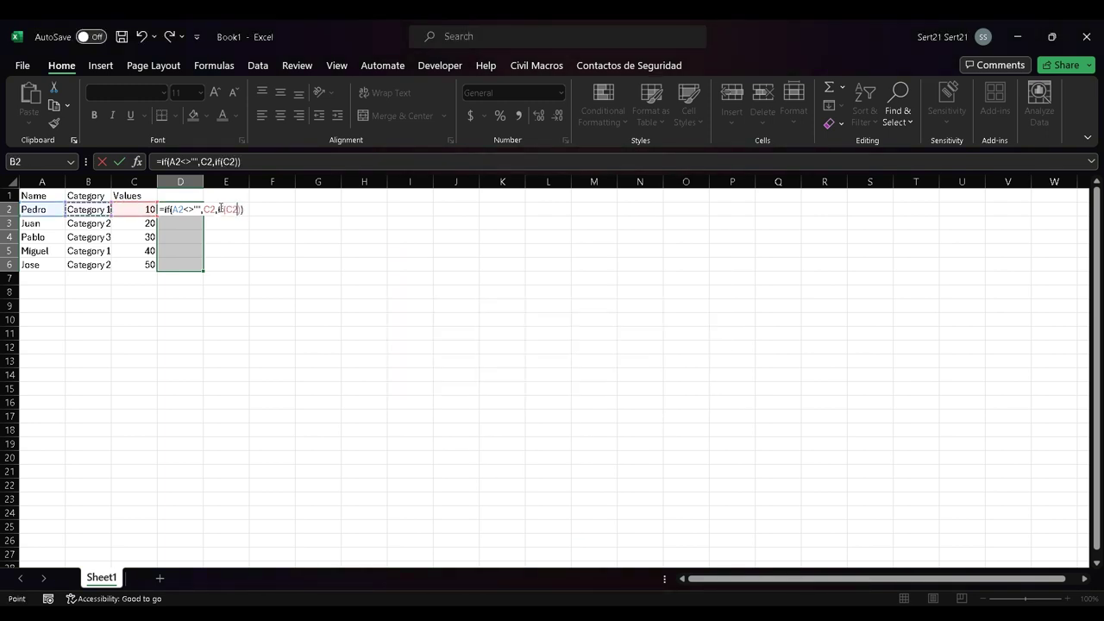
pyautogui.write('="')
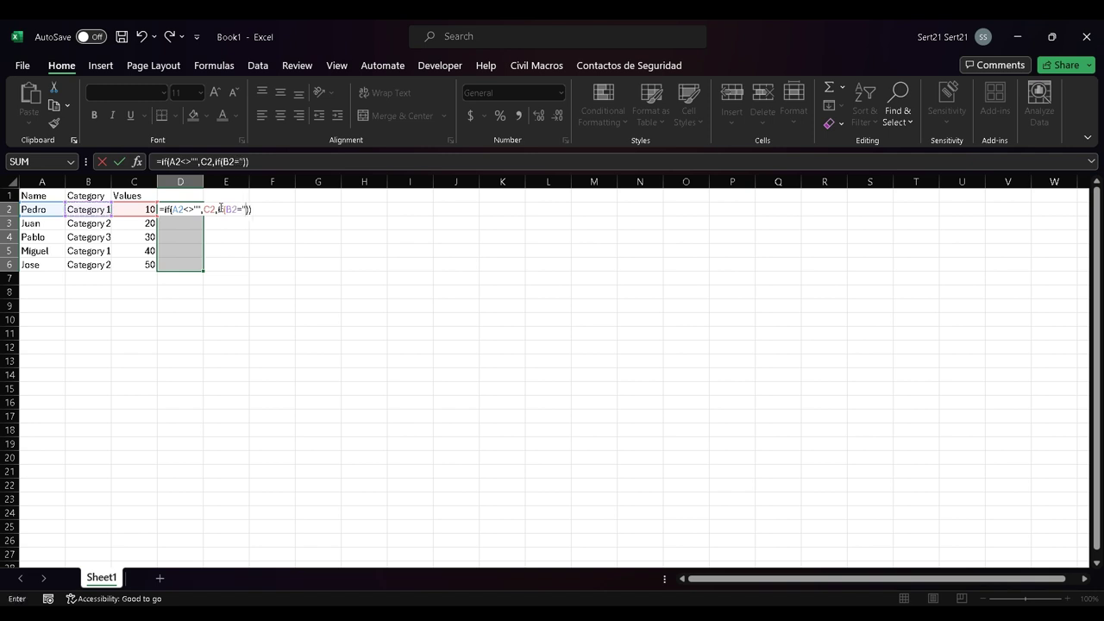
pyautogui.write('"')
pyautogui.press('Return')
pyautogui.press('Return')
pyautogui.write('Categ')
pyautogui.write('ory 1"')
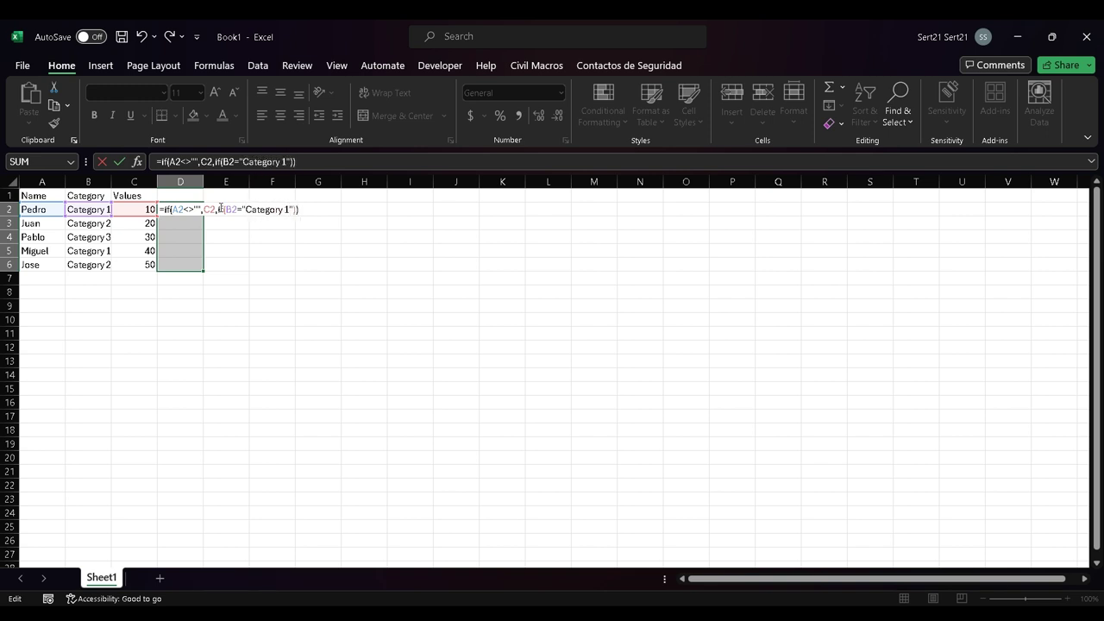
pyautogui.write(',')
pyautogui.press('Left')
pyautogui.press('Left')
# Step: Commit the D2 formula, delete the 10 in C2, and recheck D2, which now returns 0
pyautogui.press('Return')
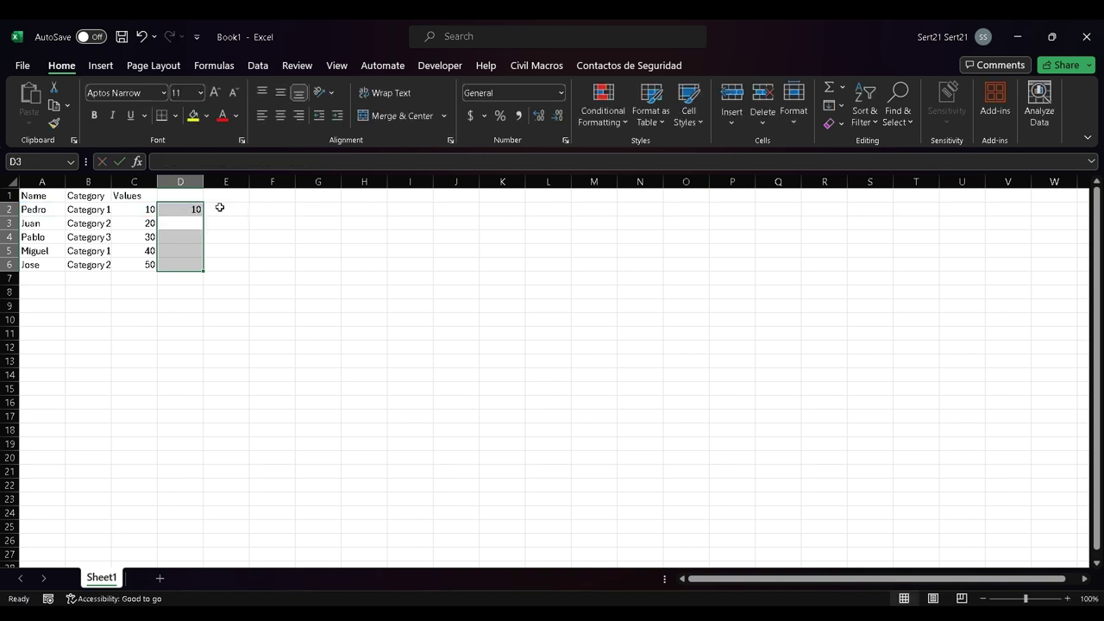
pyautogui.press('Up')
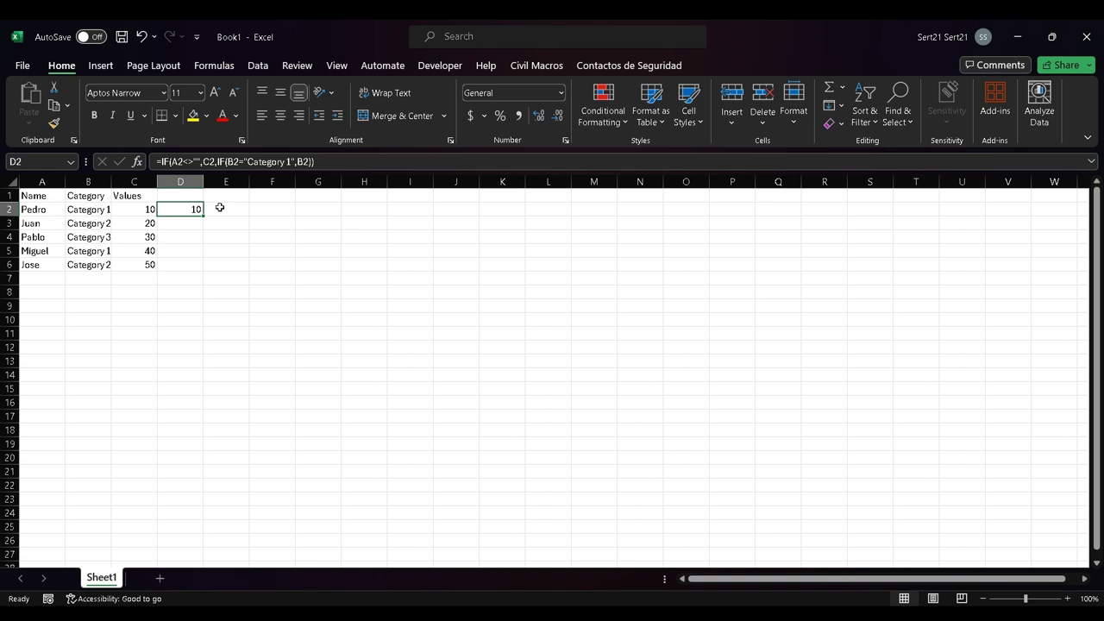
pyautogui.press('Left')
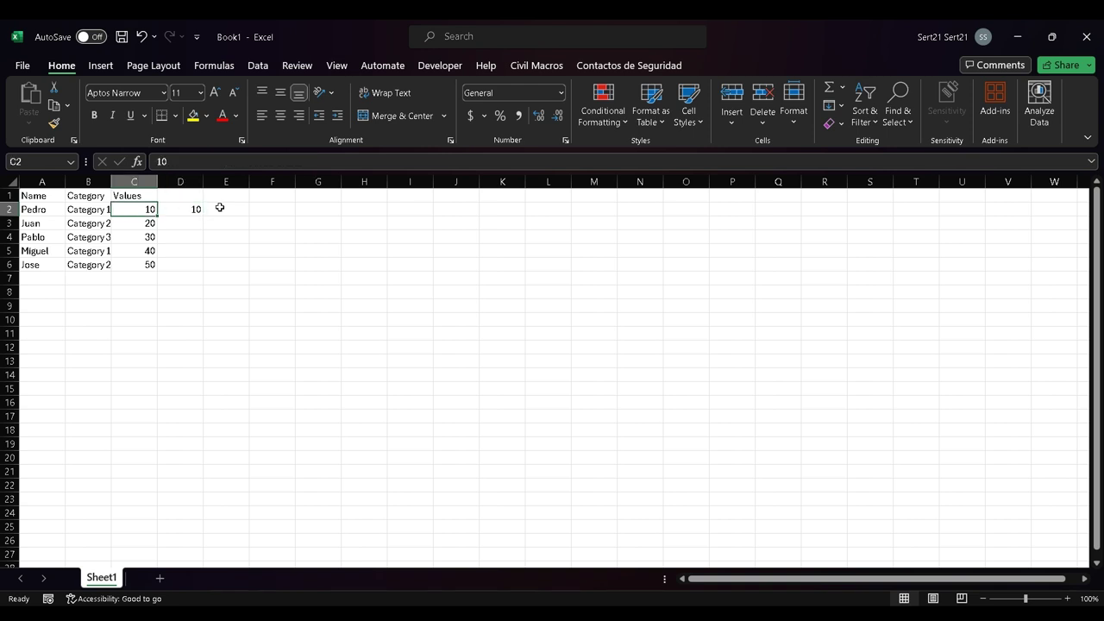
pyautogui.press('Delete')
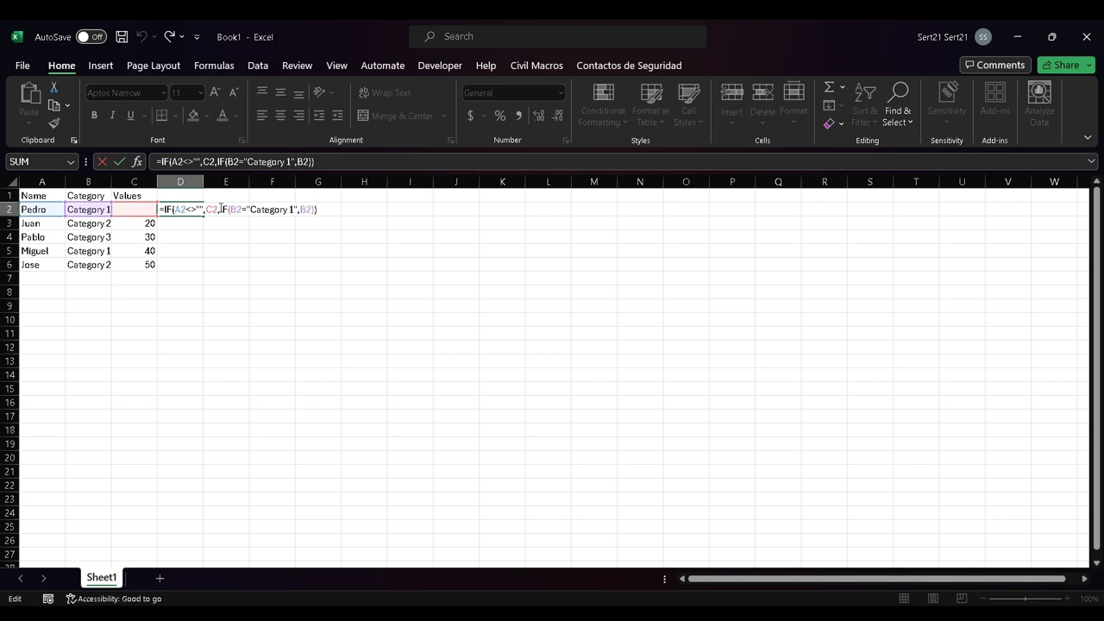
pyautogui.hotkey('ctrl', 'Return')
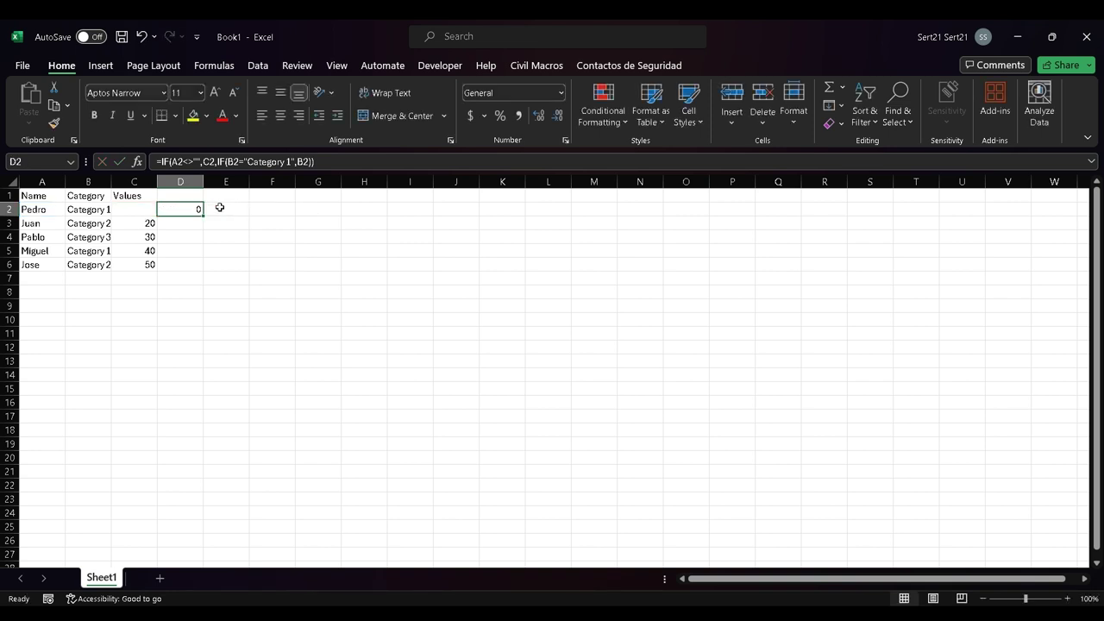
# Step: Restore 10 in C2 and clear the names in A2 and A5
pyautogui.press('Left')
pyautogui.write('10')
pyautogui.hotkey('ctrl', 'Return')
pyautogui.press('Left')
pyautogui.press('Left')
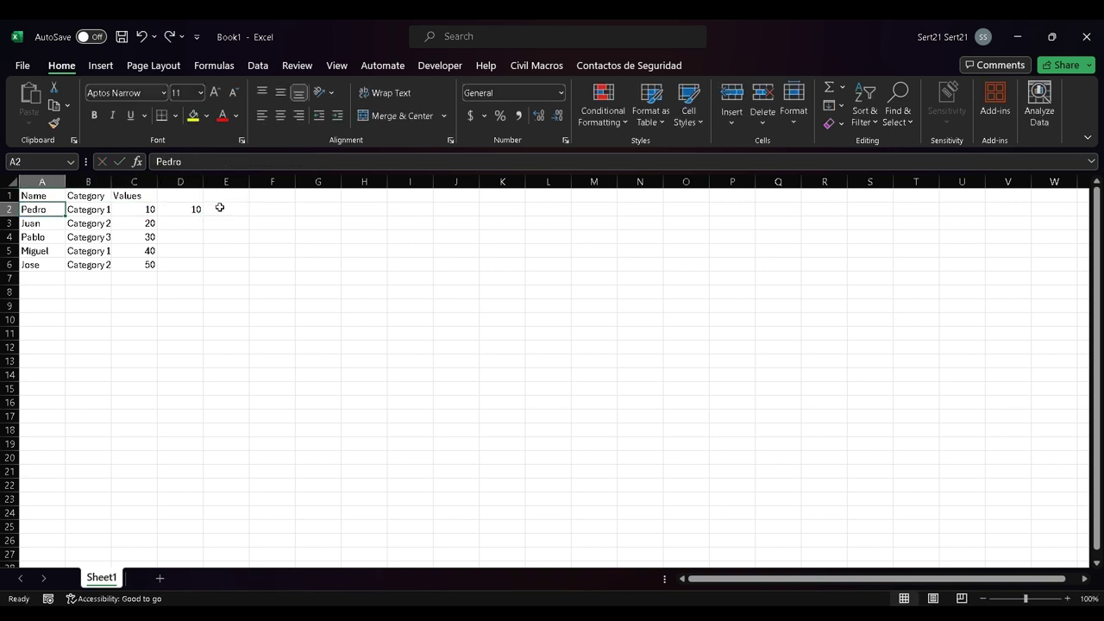
pyautogui.press('Delete')
pyautogui.press('Right')
pyautogui.press('Right')
pyautogui.press('Right')
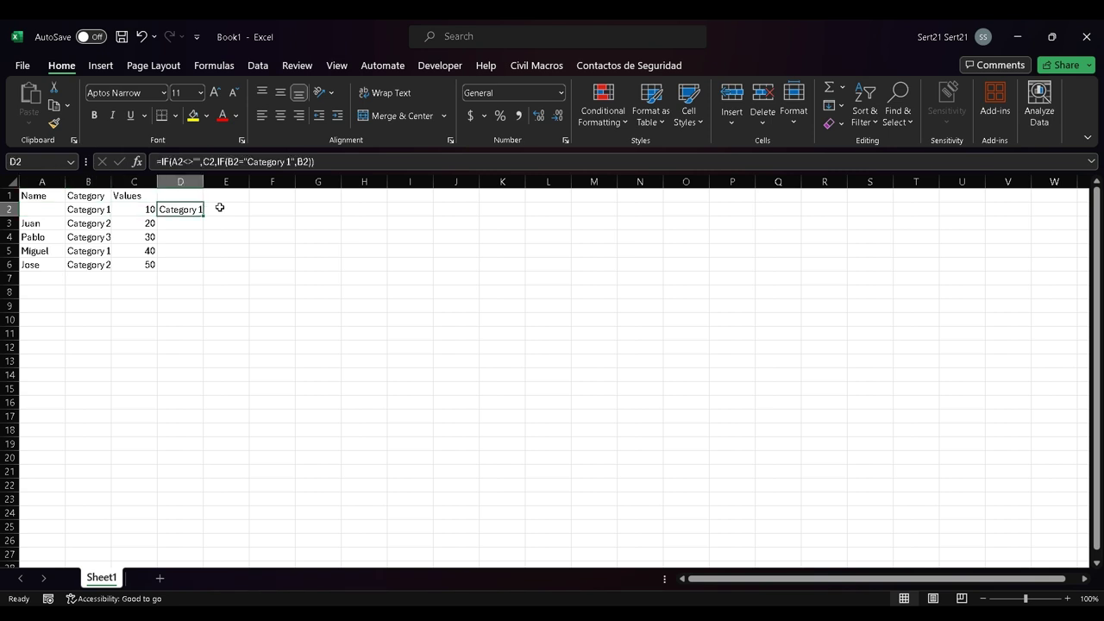
pyautogui.press('Down')
pyautogui.press('Down')
pyautogui.press('Down')
pyautogui.press('Left')
pyautogui.press('Left')
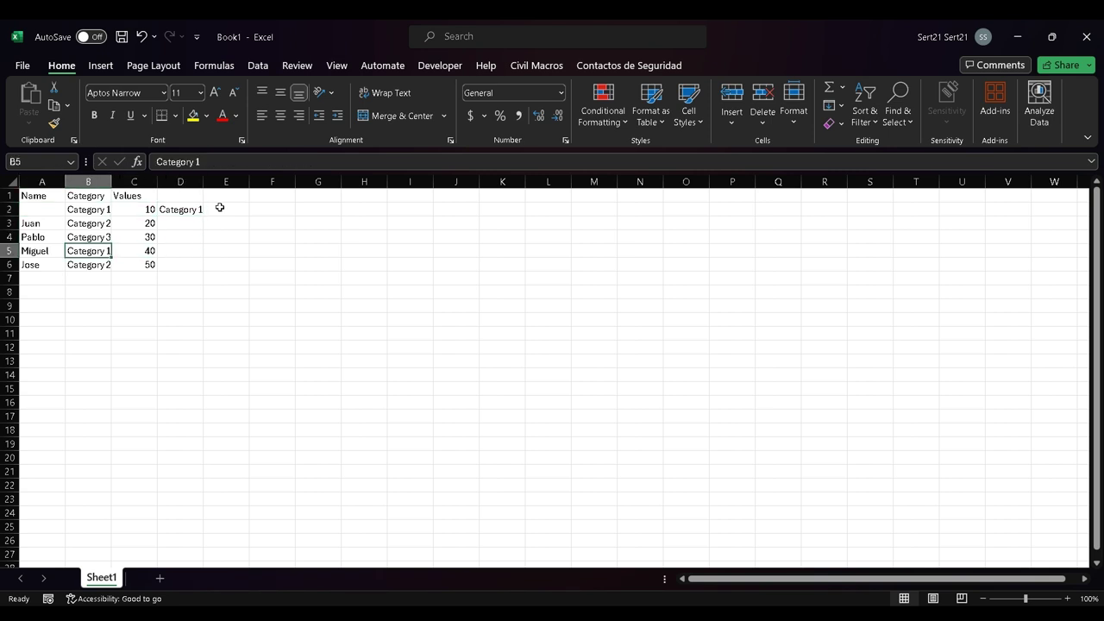
pyautogui.press('Left')
pyautogui.press('Delete')
# Step: Copy the D2 formula into D3:D6, showing 20, 30, Category 1, 50
pyautogui.press('Right')
pyautogui.press('Right')
pyautogui.press('Right')
pyautogui.press('Up')
pyautogui.press('Up')
pyautogui.press('Up')
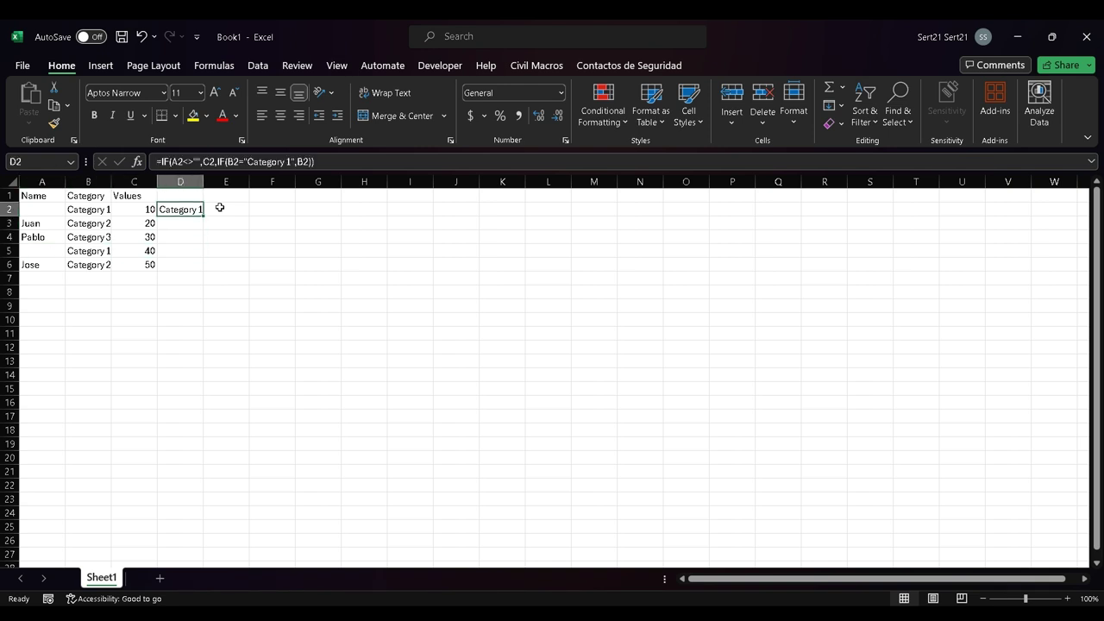
pyautogui.hotkey('ctrl', 'c')
pyautogui.press('Down')
pyautogui.hotkey('shift', 'Down')
pyautogui.hotkey('shift', 'Down')
pyautogui.hotkey('shift', 'Down')
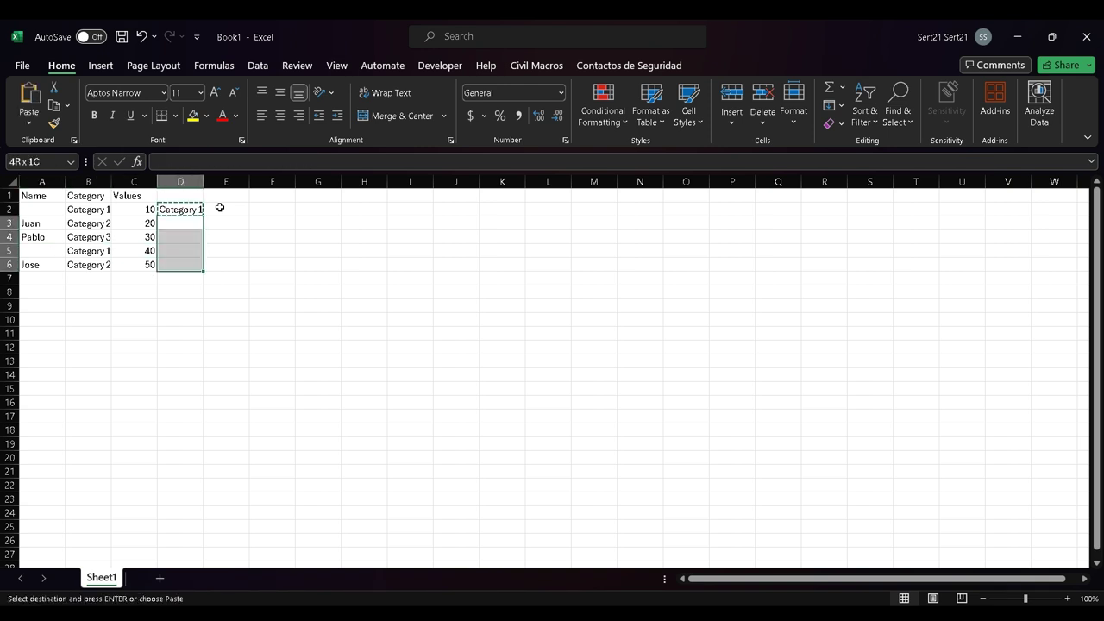
pyautogui.hotkey('ctrl', 'v')
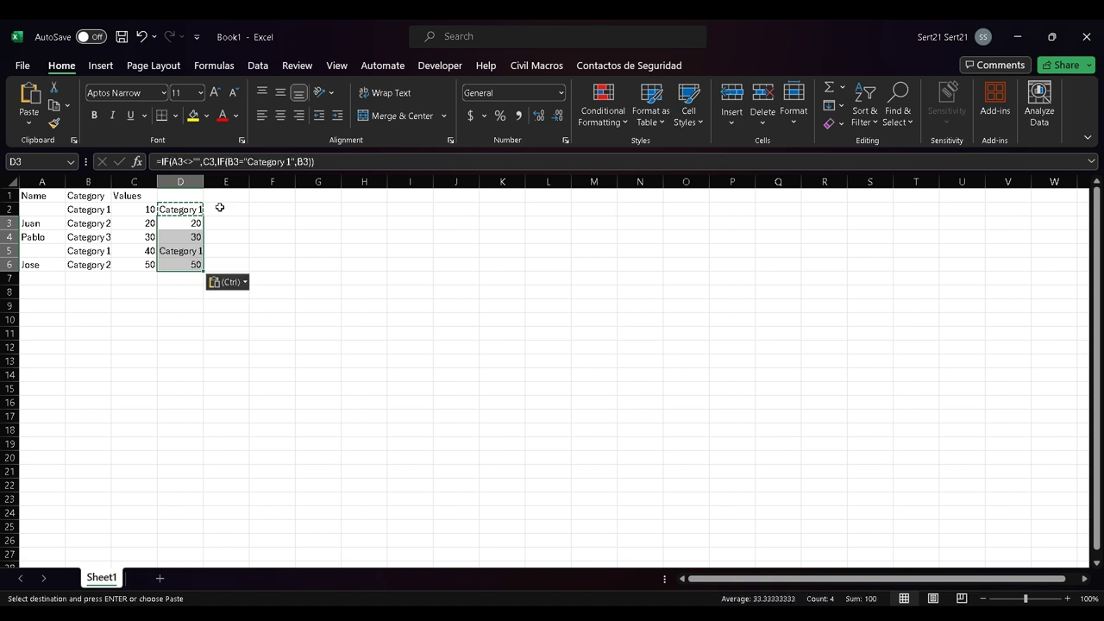
pyautogui.click(220, 207)
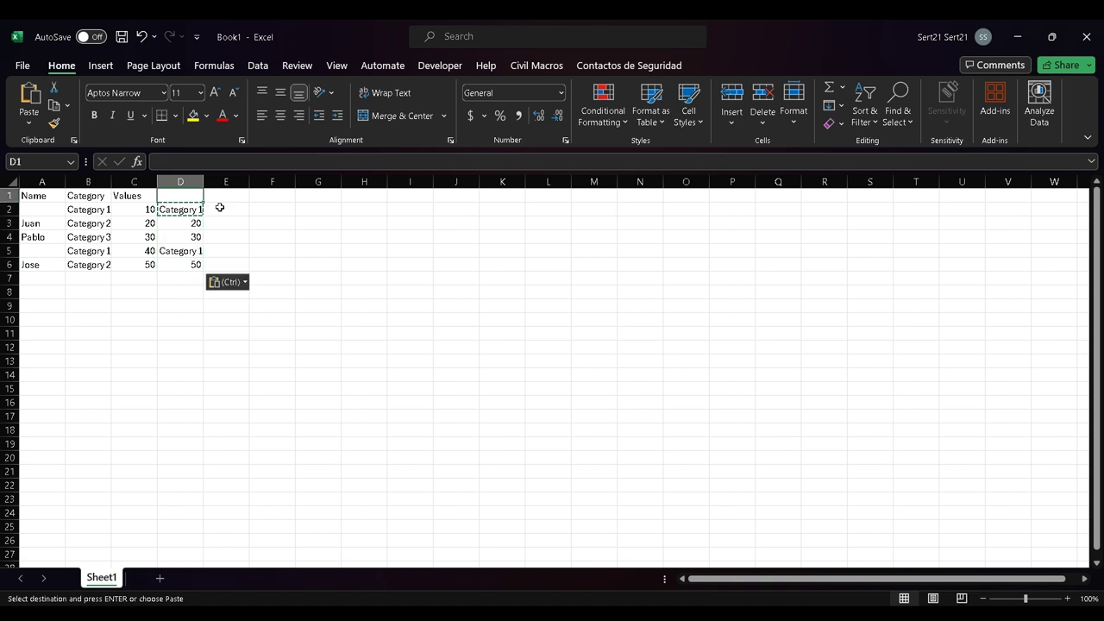
# Step: Begin an IFS formula in E2 whose first pair is A2<>"" returning C2
pyautogui.write('=')
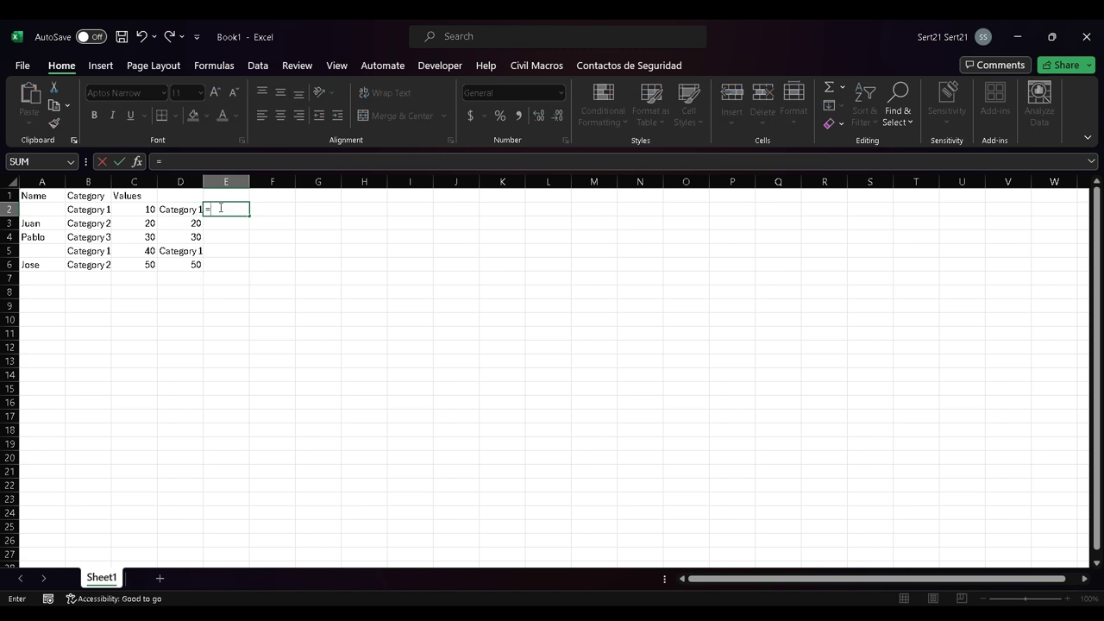
pyautogui.write('ifs')
pyautogui.press('Return')
pyautogui.press('Return')
pyautogui.press('F2')
pyautogui.press('Left')
pyautogui.press('Left')
pyautogui.press('Left')
pyautogui.press('Left')
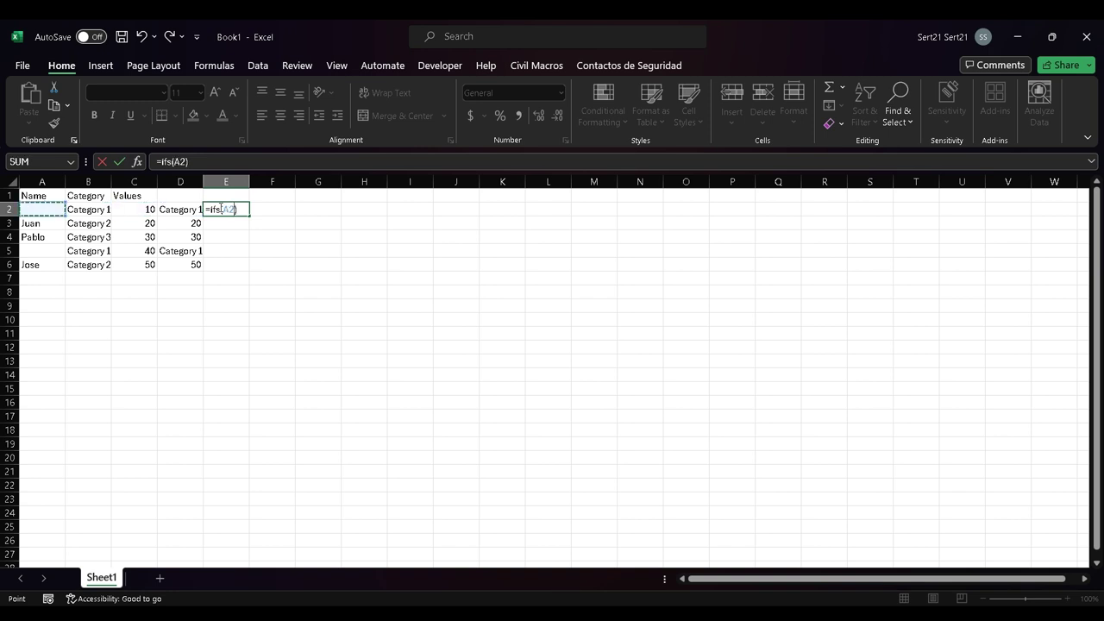
pyautogui.write('<>""')
pyautogui.press('Return')
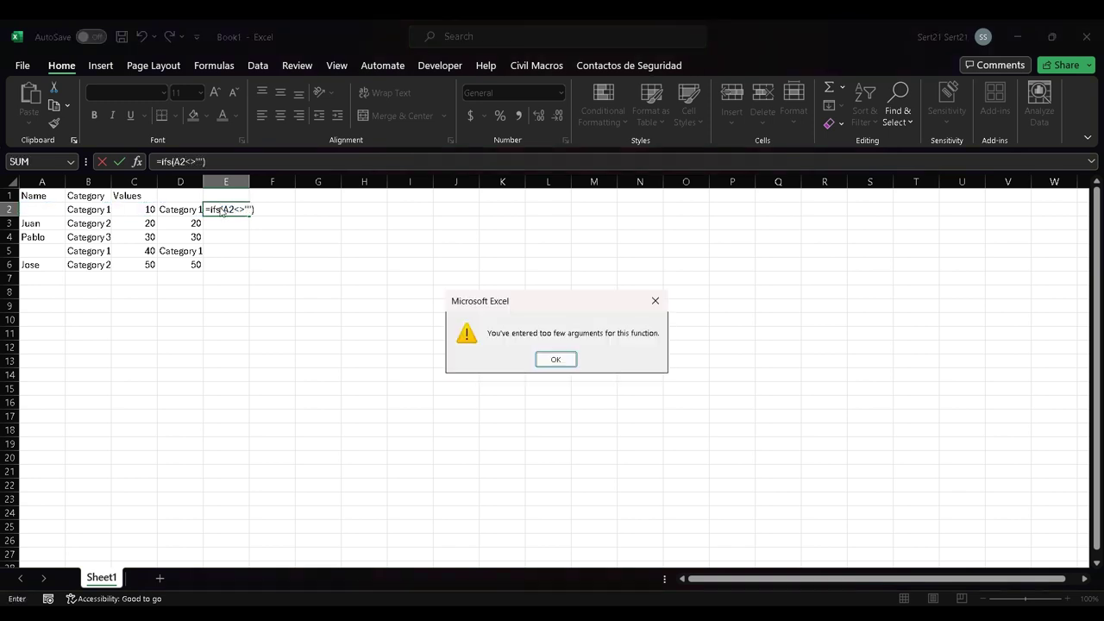
pyautogui.press('Return')
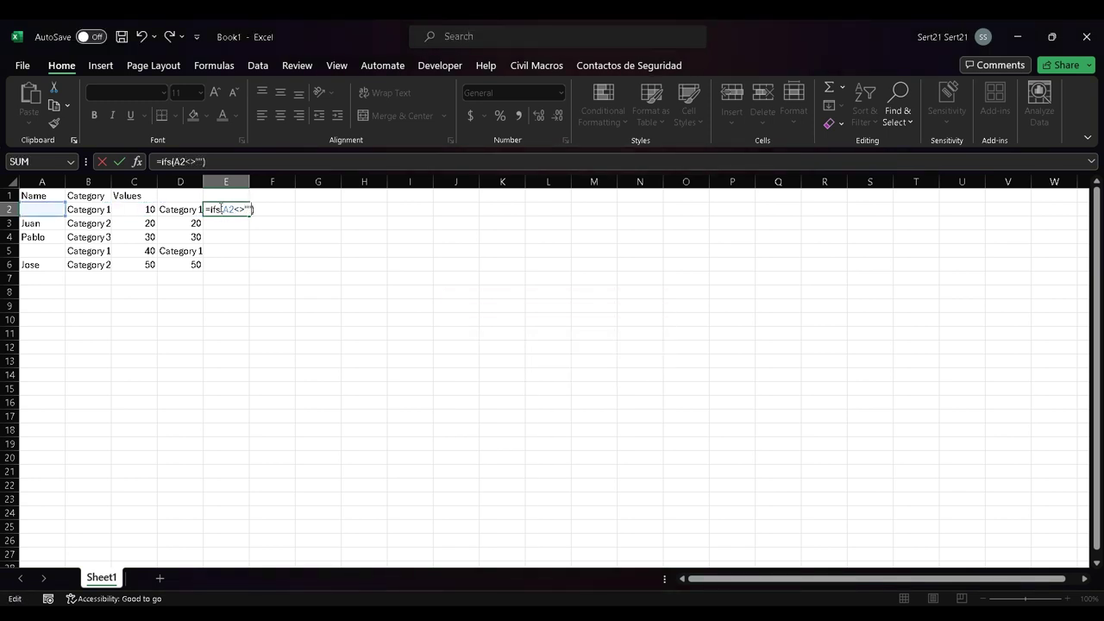
pyautogui.write(',')
pyautogui.press('F2')
pyautogui.press('Left')
pyautogui.press('Left')
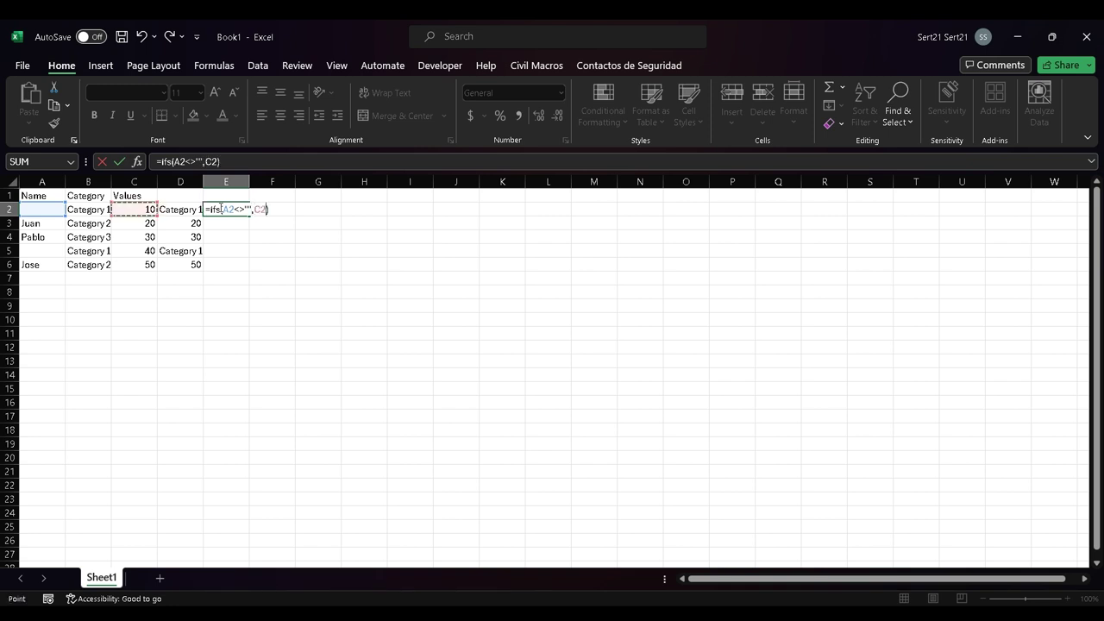
pyautogui.write(',')
# Step: Add the pair B2="Category 1" returning B2, commit, and fill the formula down to E6
pyautogui.press('F2')
pyautogui.press('Left')
pyautogui.press('Left')
pyautogui.press('Left')
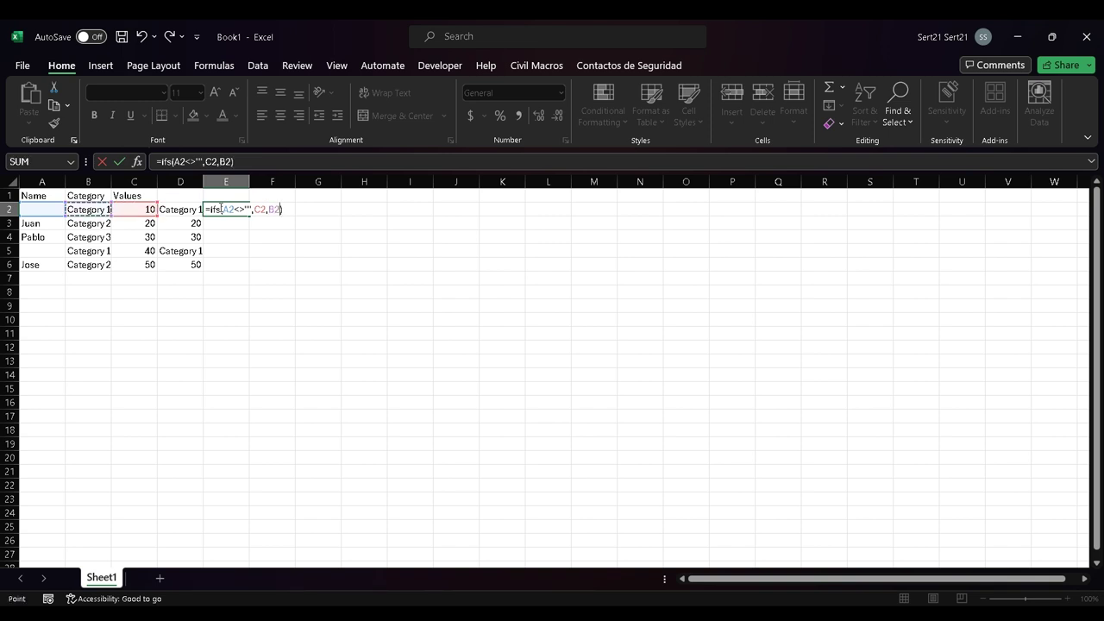
pyautogui.write('=""')
pyautogui.press('Return')
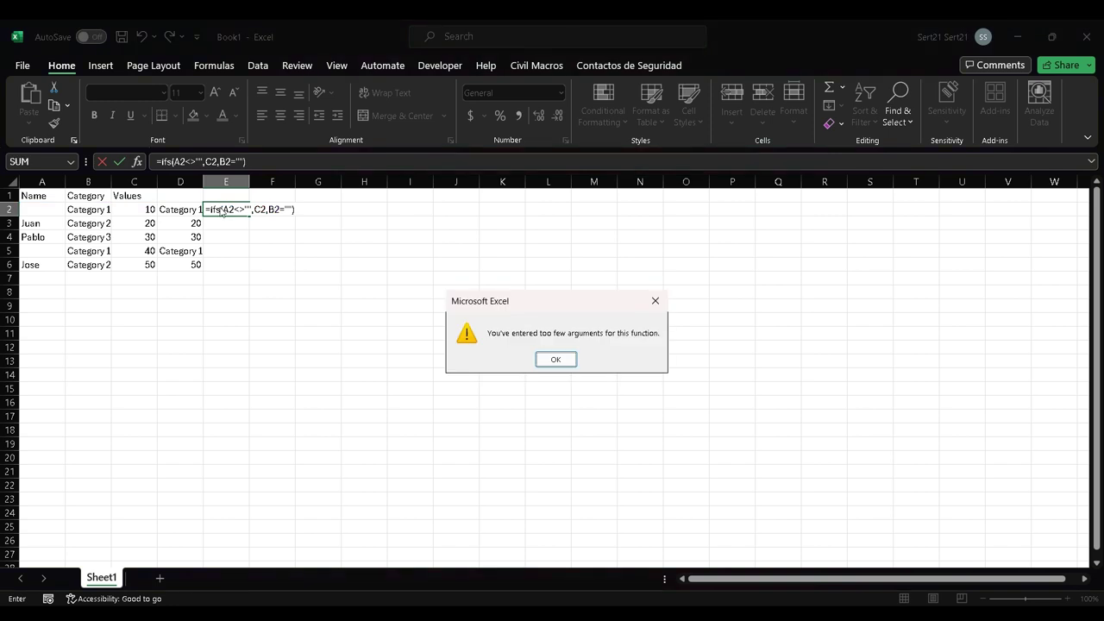
pyautogui.press('Return')
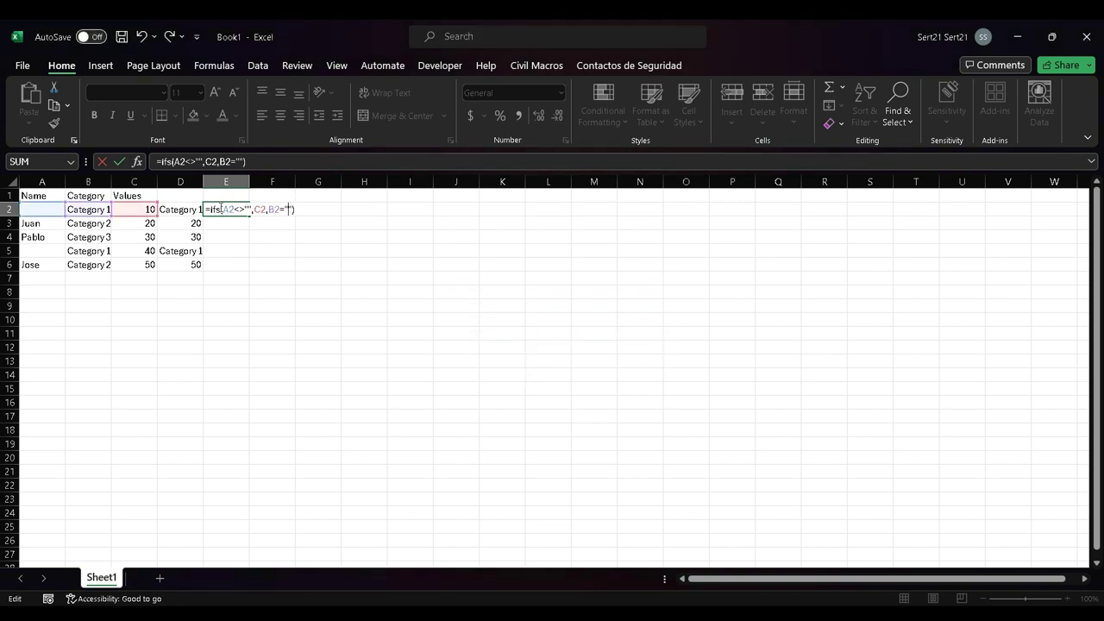
pyautogui.write('Categ')
pyautogui.write('ory 1"')
pyautogui.write(',')
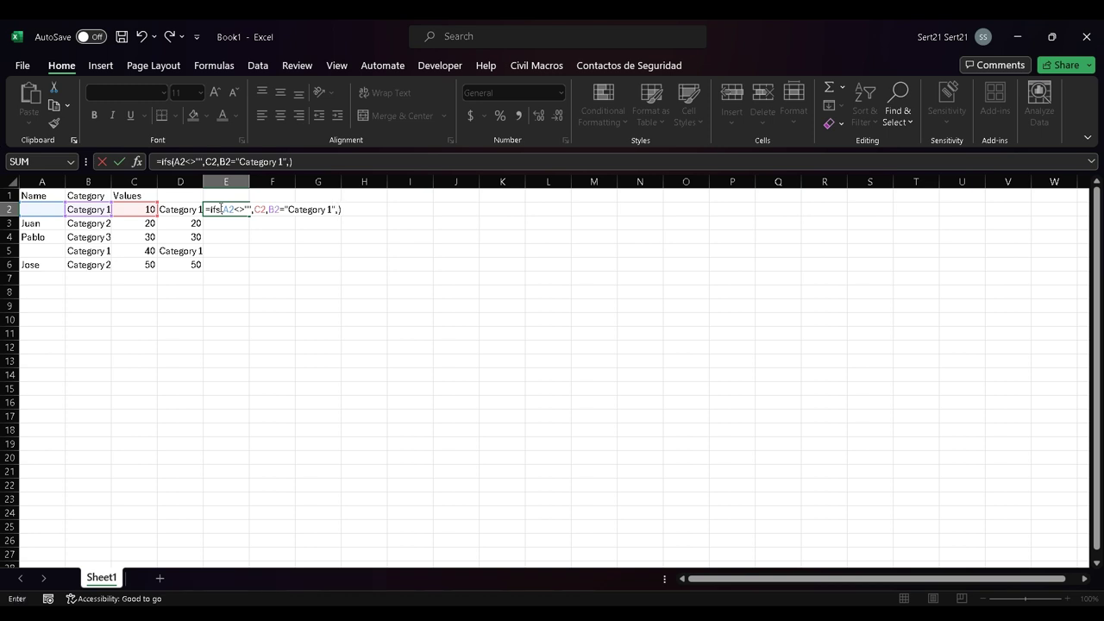
pyautogui.press('Left')
pyautogui.press('Left')
pyautogui.press('Left')
pyautogui.press('Return')
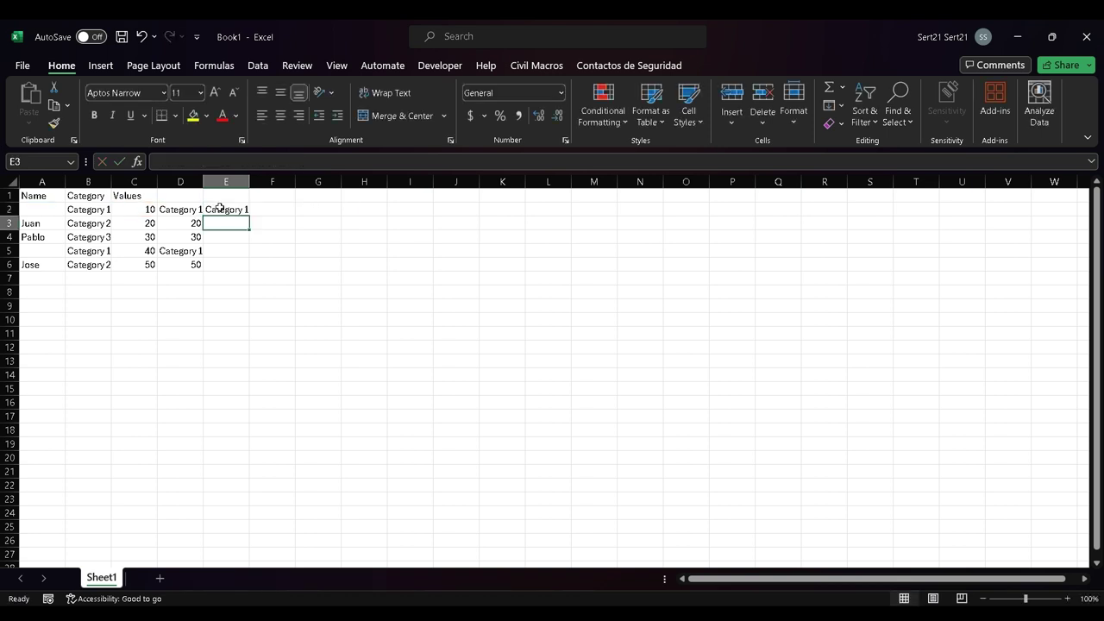
pyautogui.click(221, 208)
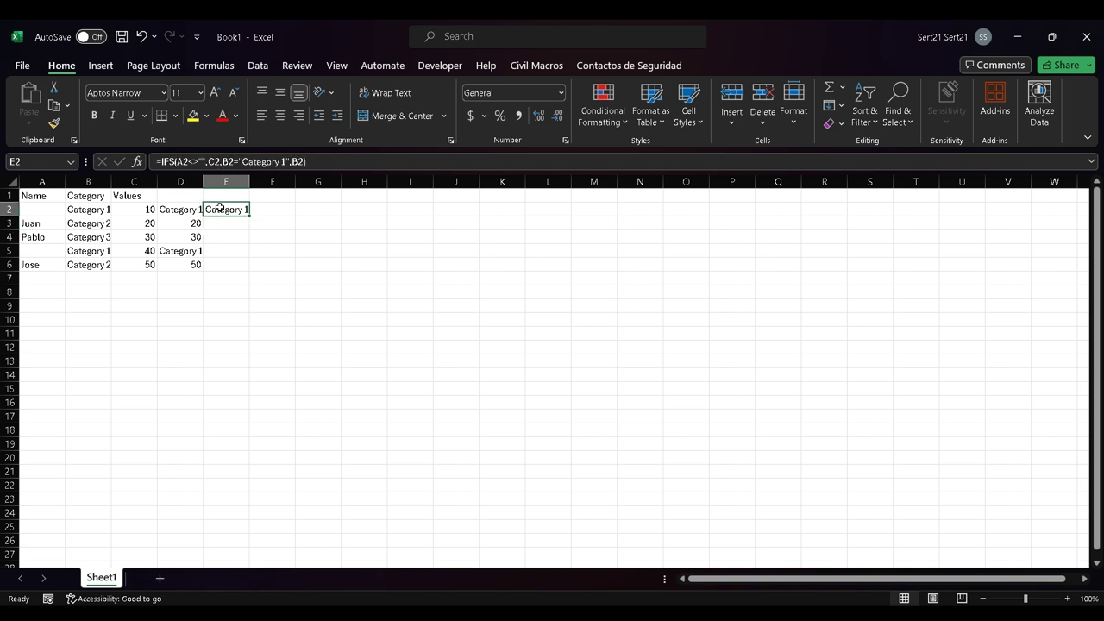
pyautogui.doubleClick(249, 215)
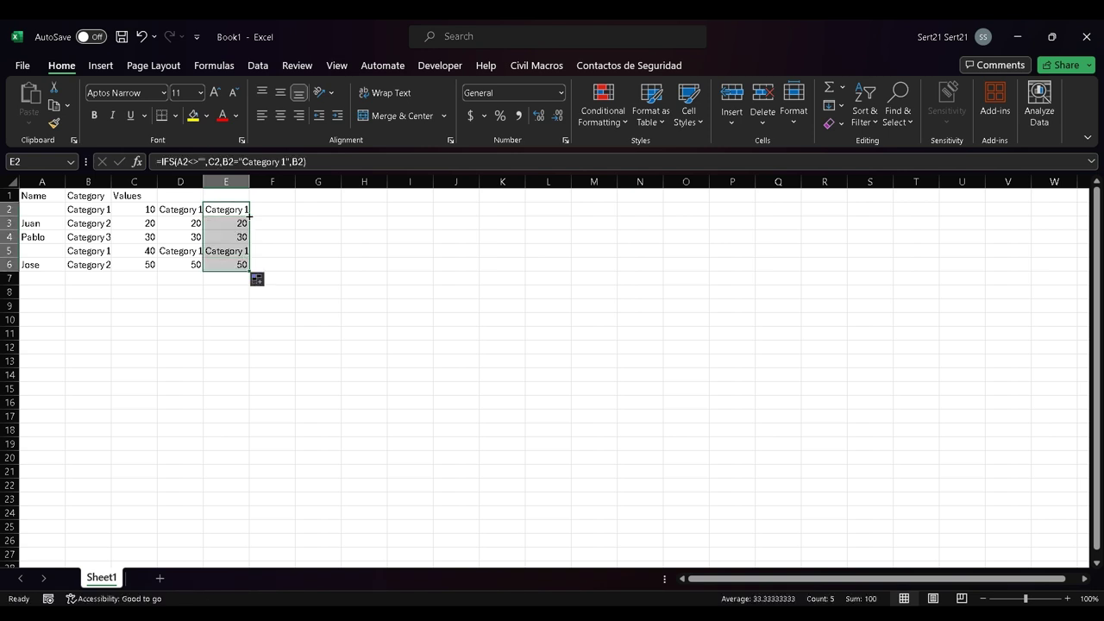